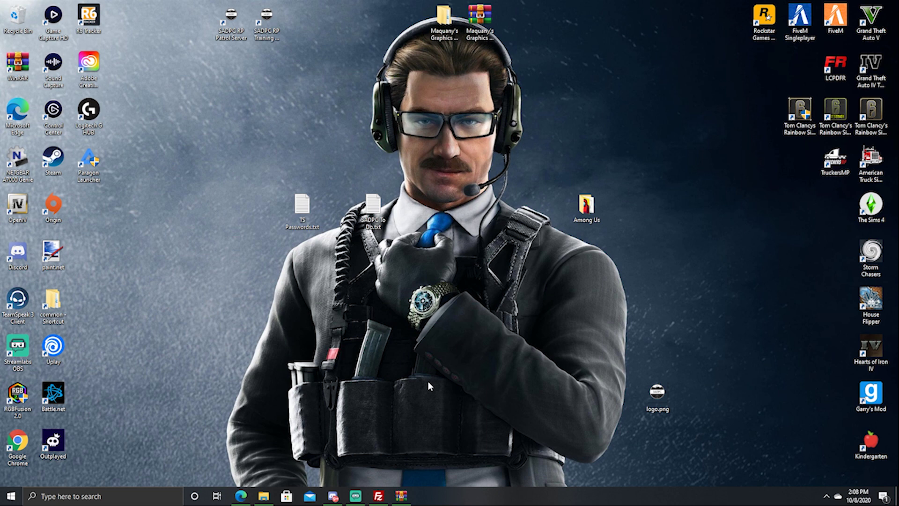
Step: Preview the face photo image0 (1).jpg from the Pictures folder in File Explorer
{"action": "left_click", "coordinate": [264, 496]}
{"action": "left_click", "coordinate": [406, 294]}
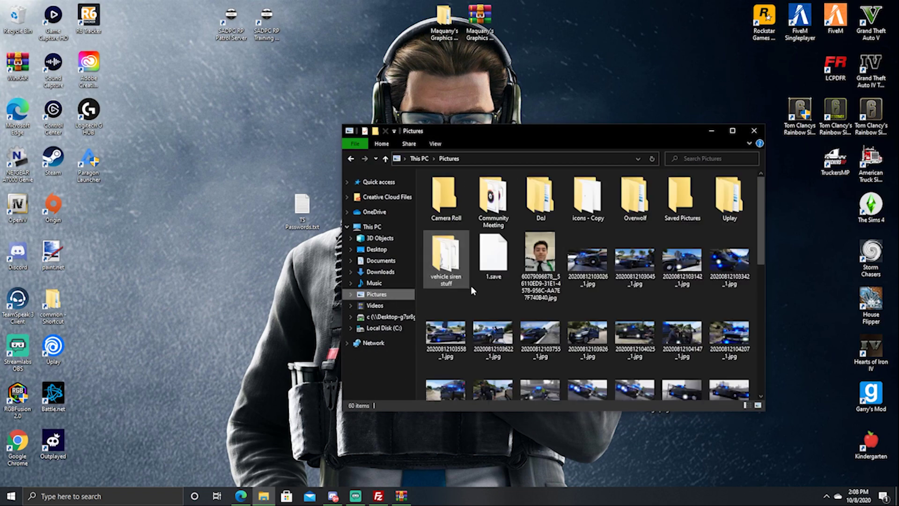
{"action": "scroll", "coordinate": [521, 254], "scroll_direction": "down", "scroll_amount": 5}
{"action": "scroll", "coordinate": [510, 232], "scroll_direction": "up", "scroll_amount": 3}
{"action": "double_click", "coordinate": [541, 229]}
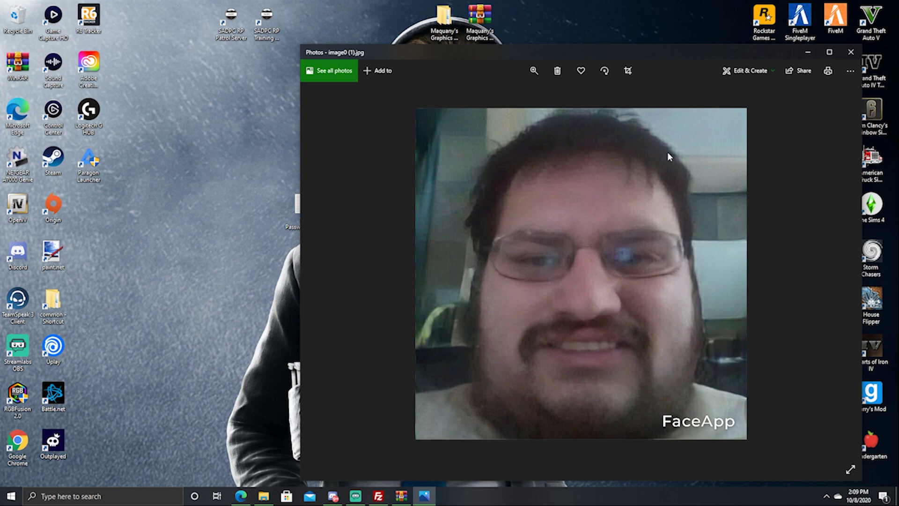
Step: Close the photo preview and Explorer window, returning to PicResize in Edge
{"action": "left_click", "coordinate": [851, 51]}
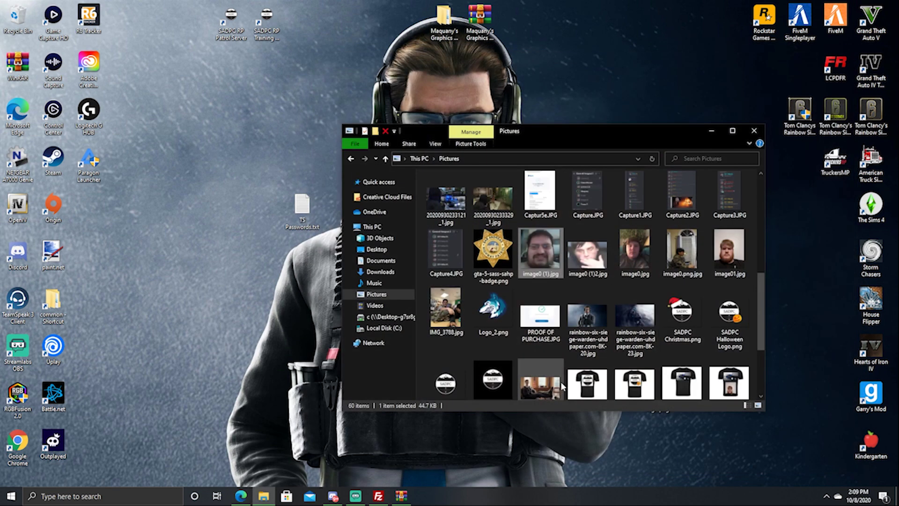
{"action": "left_click", "coordinate": [754, 130]}
{"action": "left_click", "coordinate": [242, 496]}
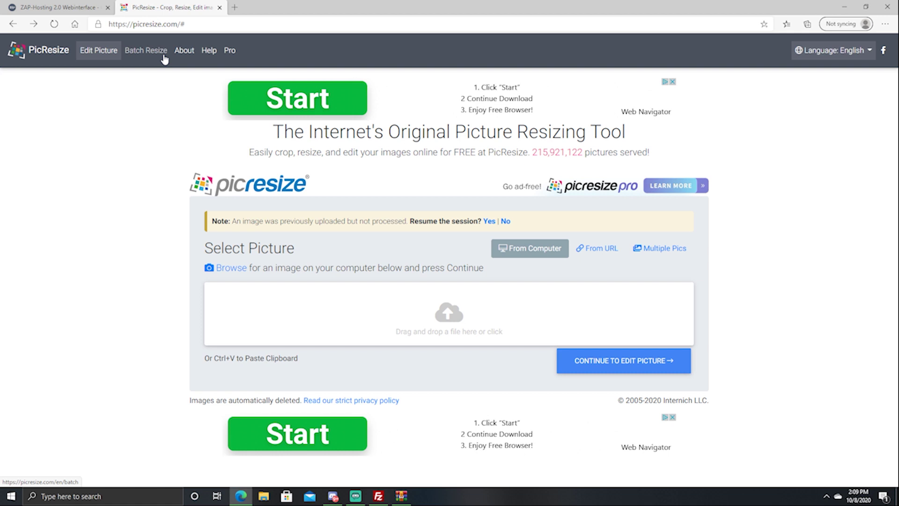
Step: Upload image0 (1).jpg (708 × 708) from Pictures into PicResize's edit page
{"action": "left_click", "coordinate": [452, 316]}
{"action": "scroll", "coordinate": [224, 158], "scroll_direction": "down", "scroll_amount": 5}
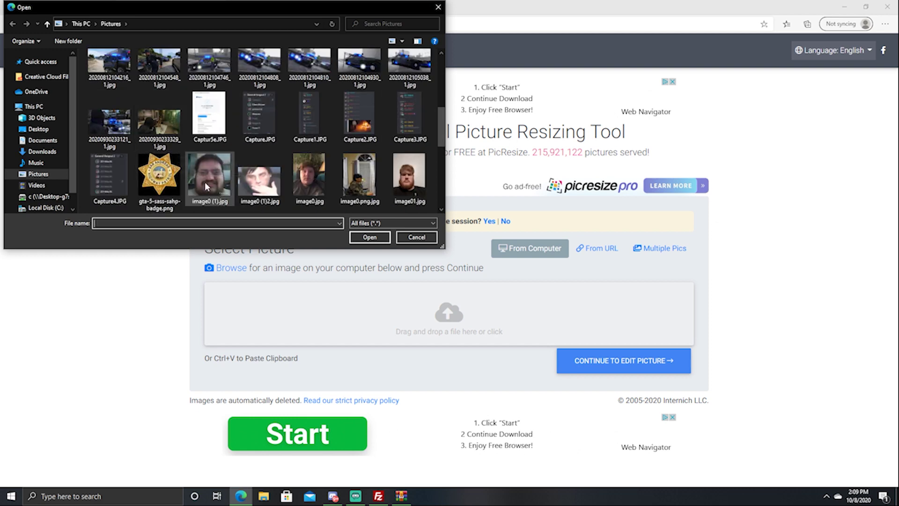
{"action": "double_click", "coordinate": [206, 186]}
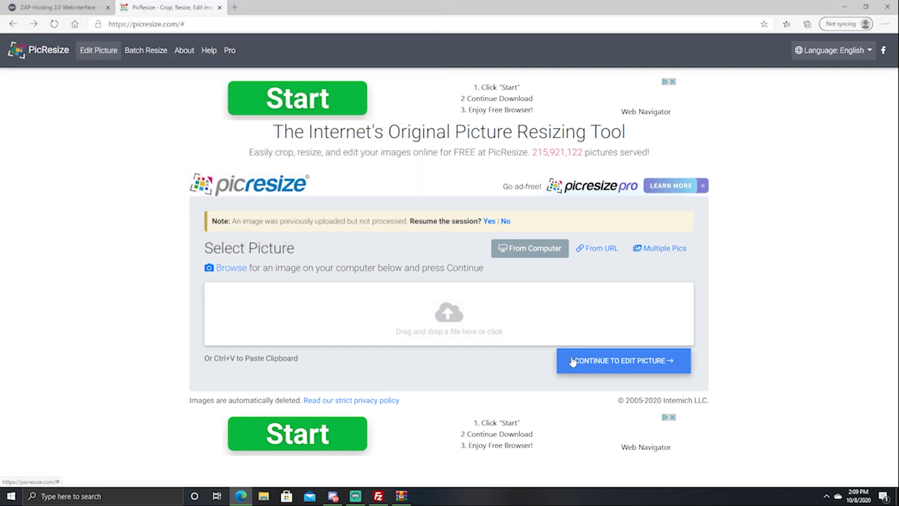
{"action": "left_click", "coordinate": [295, 307]}
{"action": "scroll", "coordinate": [252, 207], "scroll_direction": "down", "scroll_amount": 2}
{"action": "double_click", "coordinate": [248, 156]}
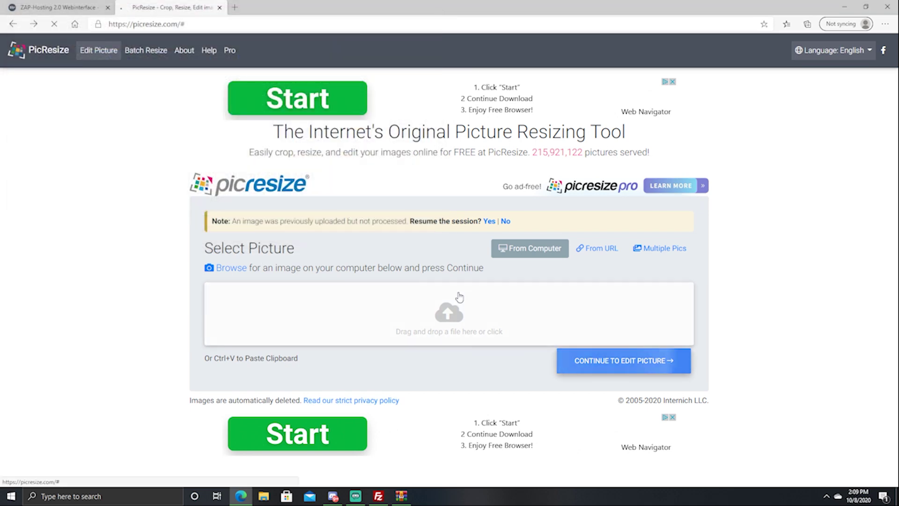
{"action": "scroll", "coordinate": [355, 239], "scroll_direction": "down", "scroll_amount": 3}
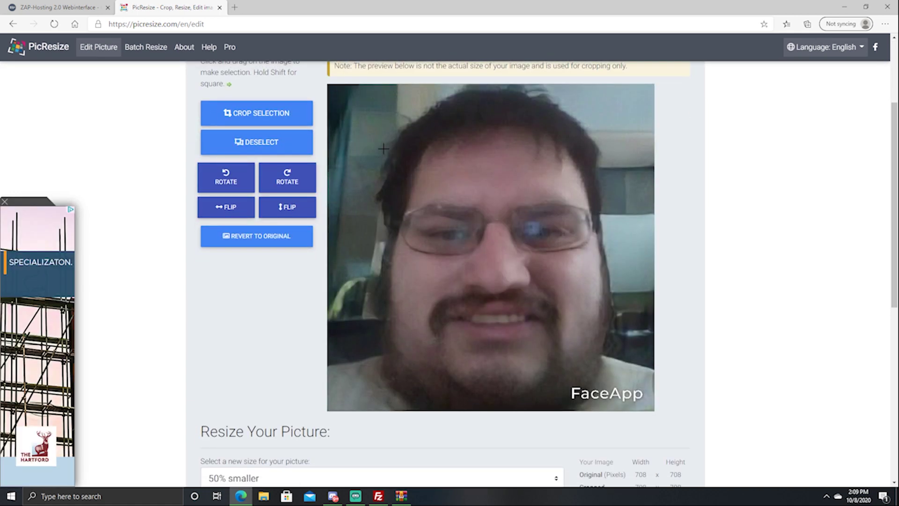
Step: Set a custom output size of 96 × 96 pixels
{"action": "scroll", "coordinate": [317, 177], "scroll_direction": "down", "scroll_amount": 4}
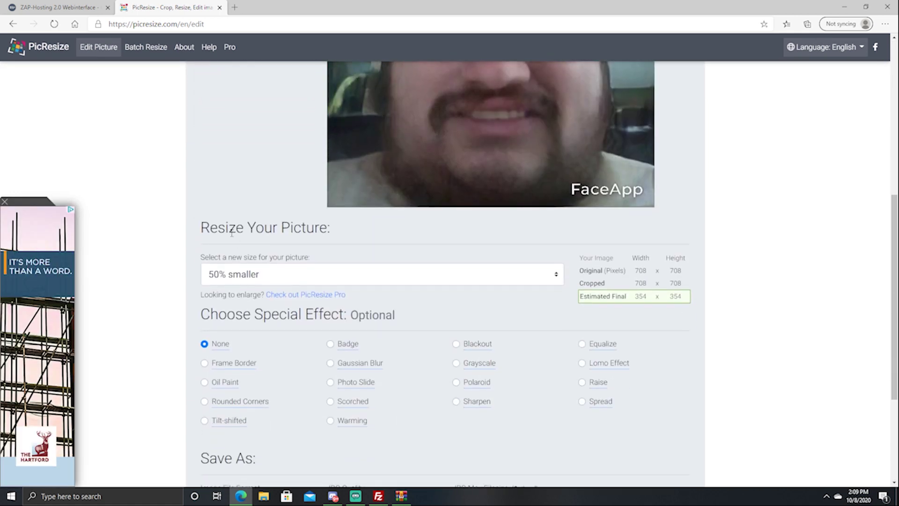
{"action": "left_click", "coordinate": [249, 276]}
{"action": "left_click", "coordinate": [248, 339]}
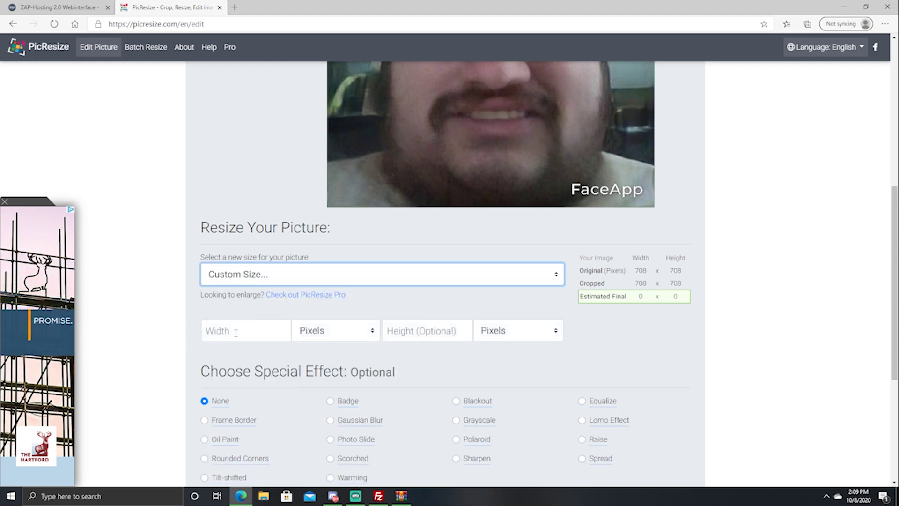
{"action": "type", "text": "96"}
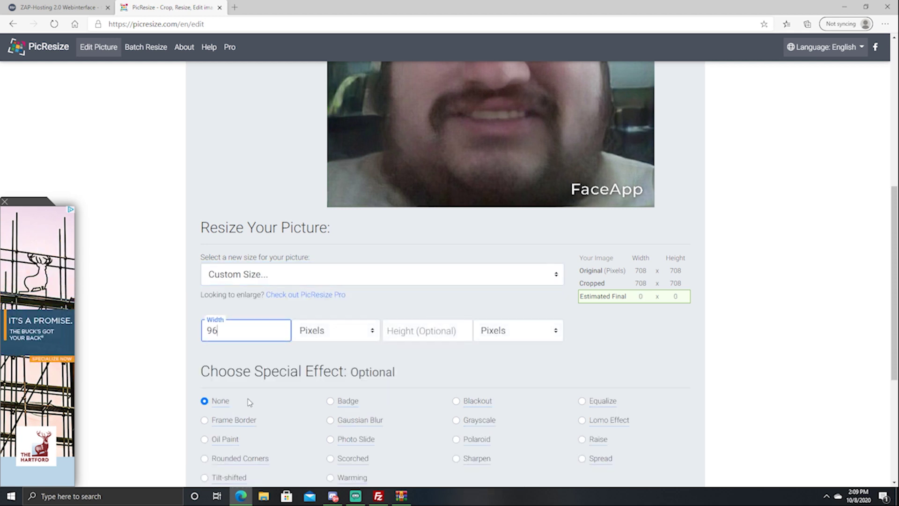
{"action": "key", "text": "Tab"}
{"action": "key", "text": "Tab"}
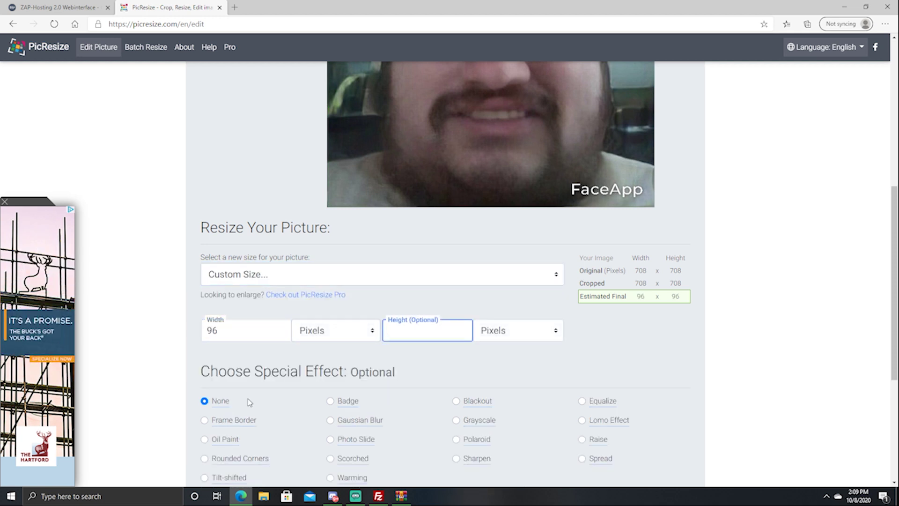
{"action": "type", "text": "96"}
{"action": "scroll", "coordinate": [468, 305], "scroll_direction": "down", "scroll_amount": 2}
{"action": "left_click", "coordinate": [665, 296]}
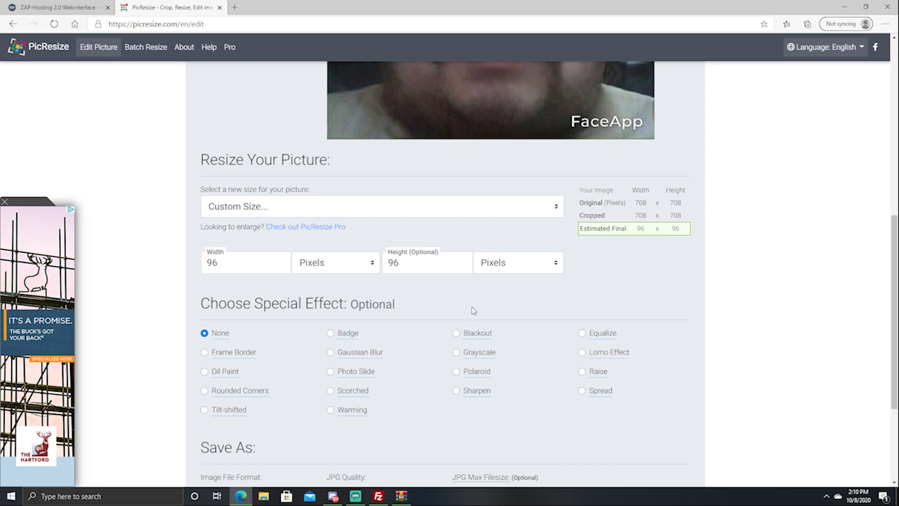
Step: Choose PNG as the output file format and resize the picture
{"action": "scroll", "coordinate": [579, 229], "scroll_direction": "up", "scroll_amount": 1}
{"action": "scroll", "coordinate": [609, 354], "scroll_direction": "down", "scroll_amount": 4}
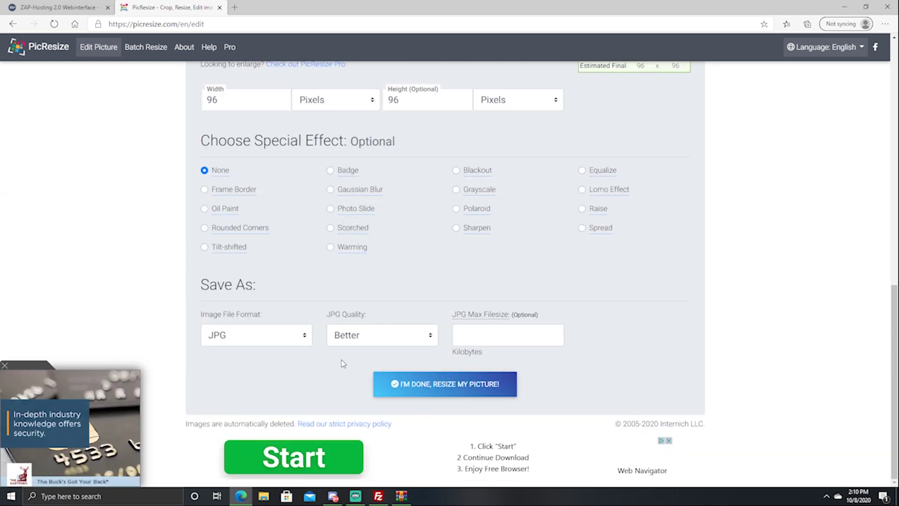
{"action": "left_click", "coordinate": [287, 335]}
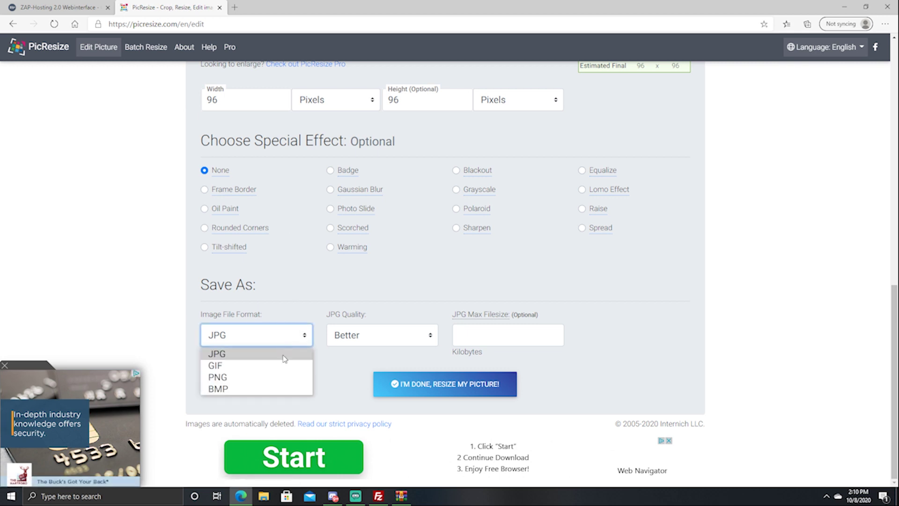
{"action": "left_click", "coordinate": [240, 378]}
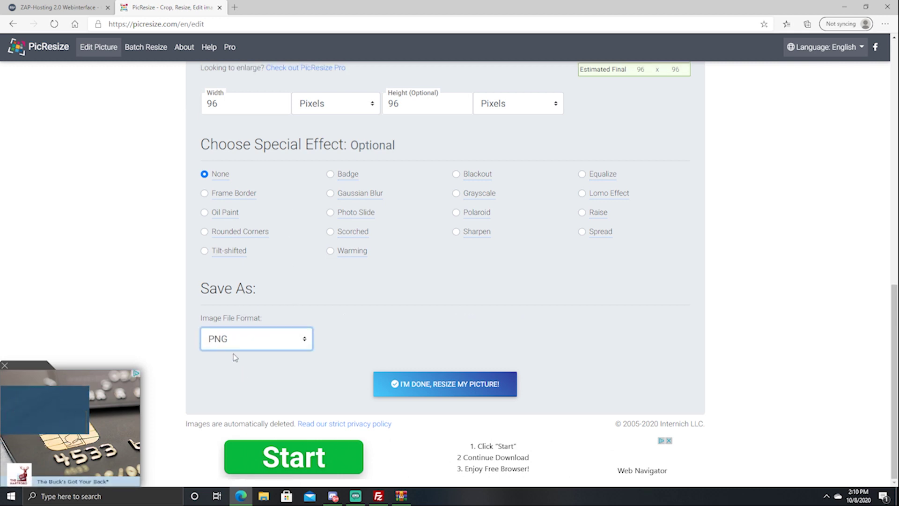
{"action": "left_click", "coordinate": [437, 395]}
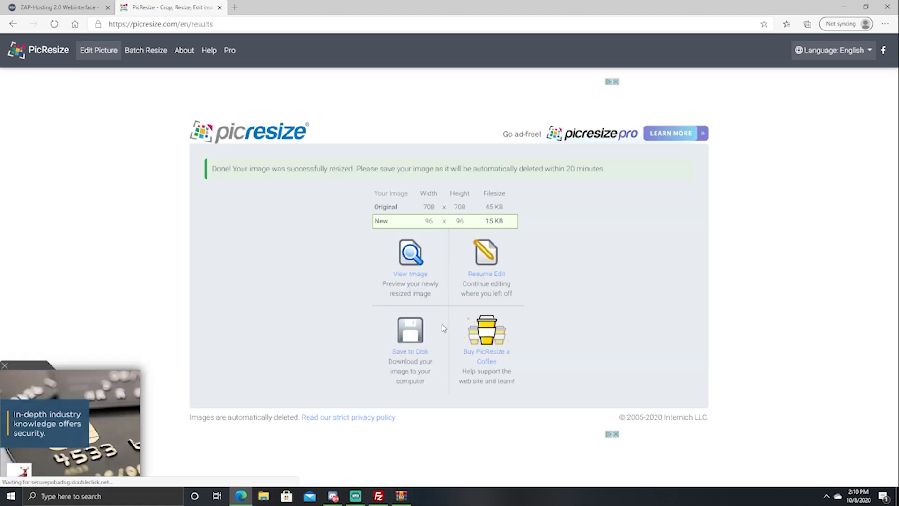
Step: Download the resized 96 × 96 PNG and close the photo viewer
{"action": "left_click", "coordinate": [410, 357]}
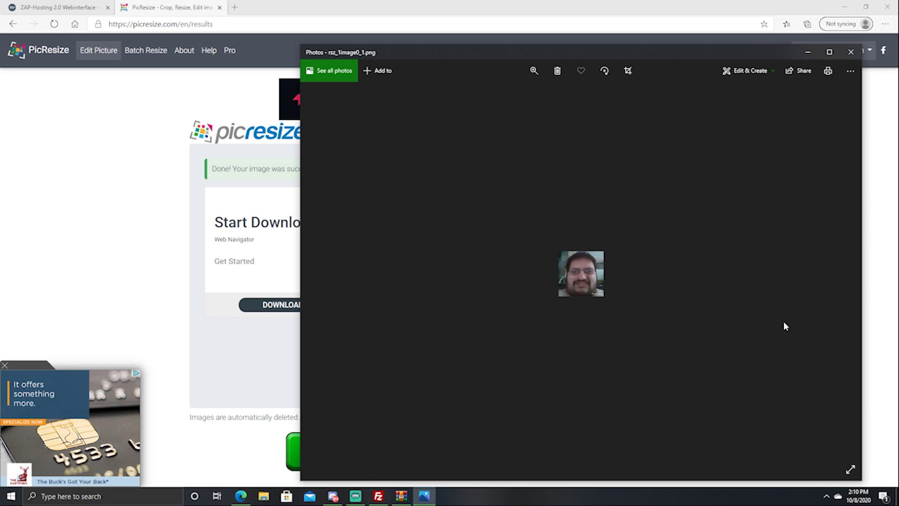
{"action": "left_click", "coordinate": [850, 71]}
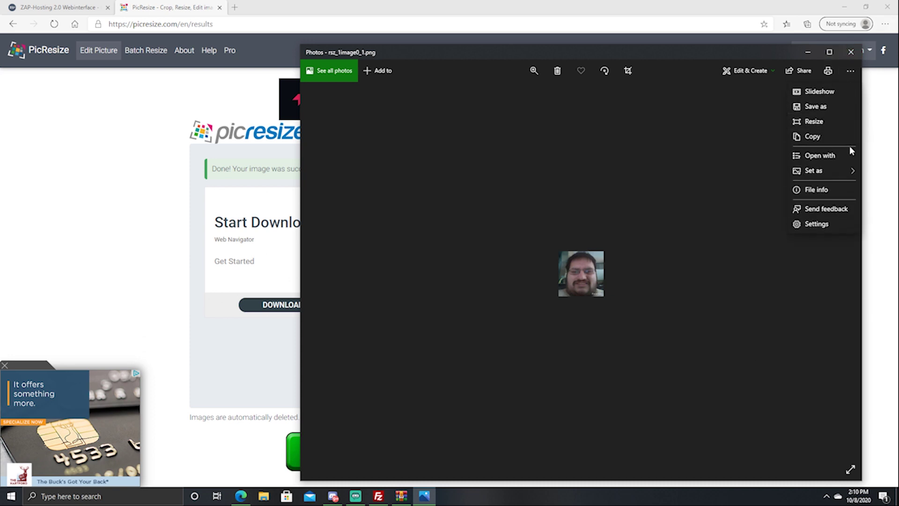
{"action": "left_click", "coordinate": [838, 157]}
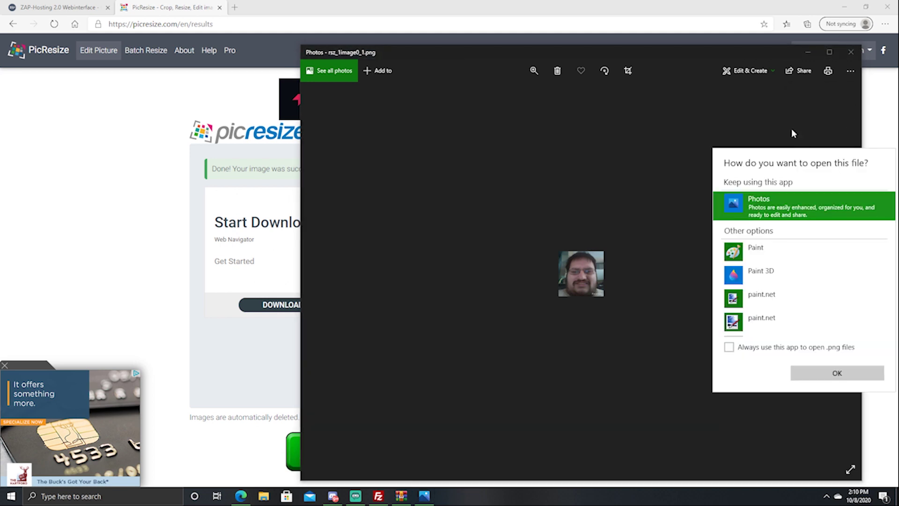
{"action": "left_click", "coordinate": [851, 52]}
{"action": "left_click", "coordinate": [851, 52]}
Step: Reveal rsz_1image0_1.png in its Downloads folder from Edge's downloads list
{"action": "left_click", "coordinate": [885, 24]}
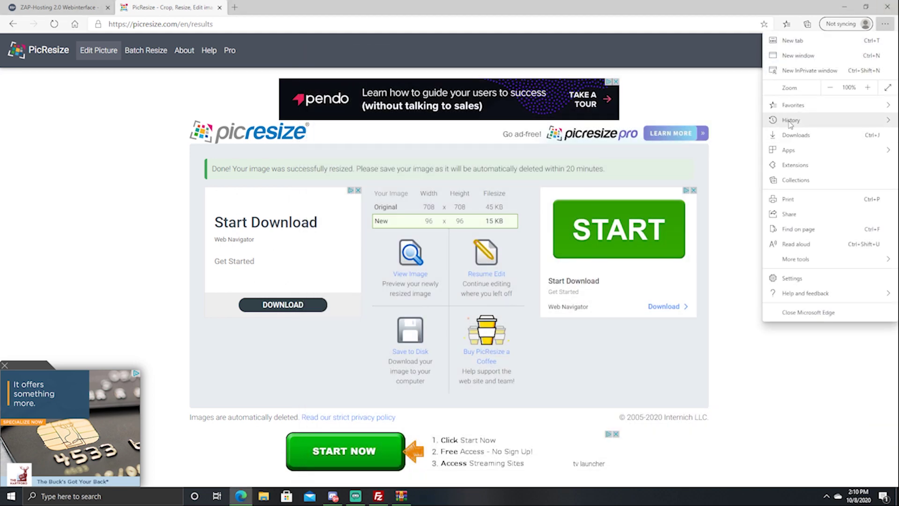
{"action": "left_click", "coordinate": [795, 135]}
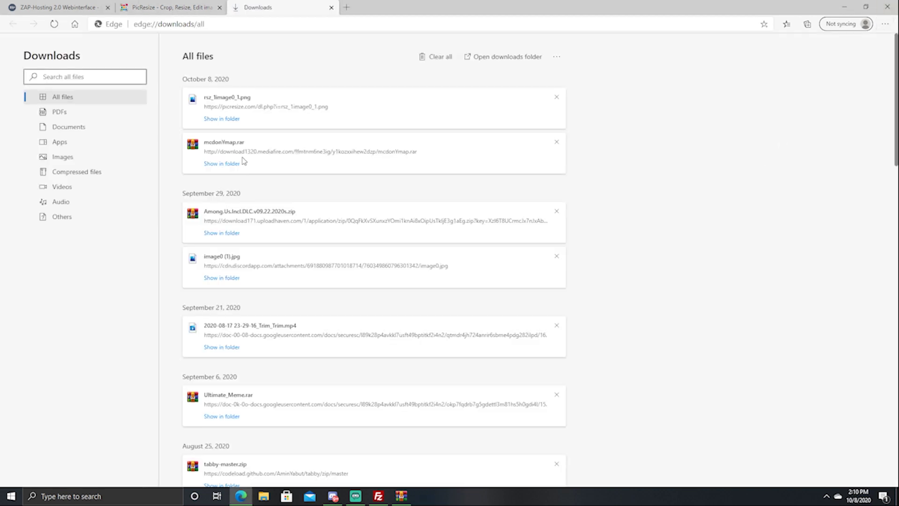
{"action": "left_click", "coordinate": [221, 118]}
{"action": "left_click", "coordinate": [331, 7]}
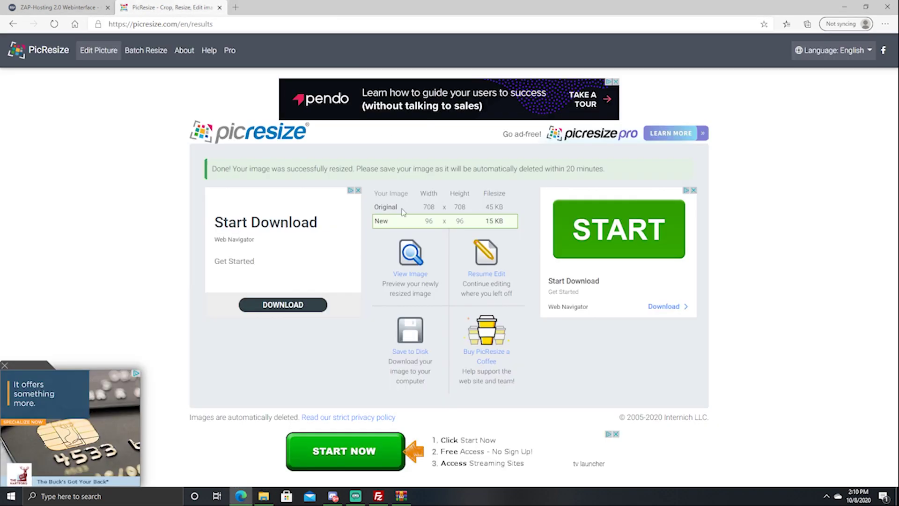
{"action": "key", "text": "super+d"}
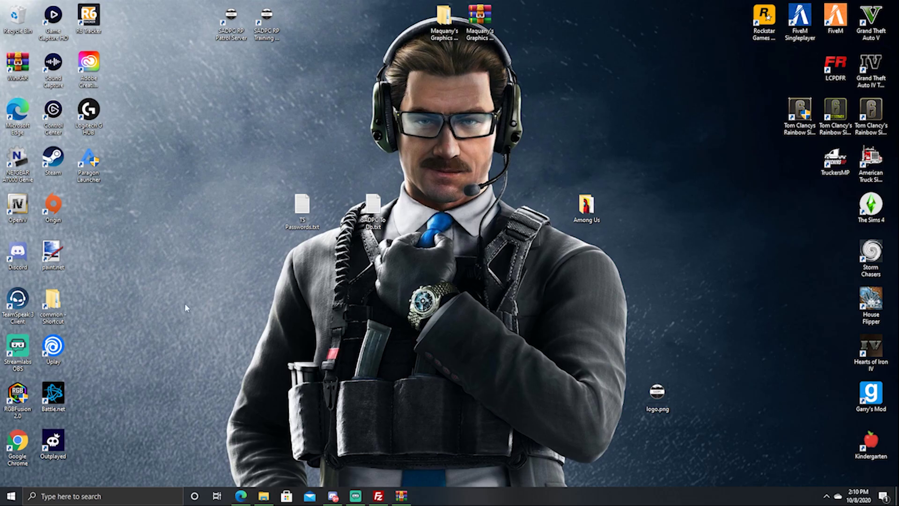
{"action": "left_click", "coordinate": [263, 496]}
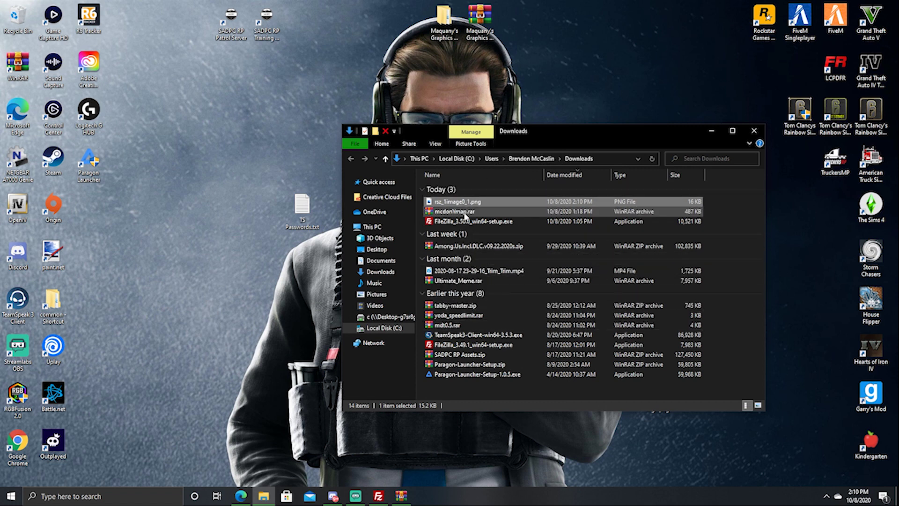
Step: Move rsz_1image0_1.png from Downloads into C:\FiveM Test, granting the move permission
{"action": "mouse_move", "coordinate": [459, 202]}
{"action": "left_mouse_down"}
{"action": "mouse_move", "coordinate": [243, 261]}
{"action": "mouse_move", "coordinate": [482, 210]}
{"action": "mouse_move", "coordinate": [475, 207]}
{"action": "mouse_move", "coordinate": [412, 308]}
{"action": "mouse_move", "coordinate": [458, 235]}
{"action": "mouse_move", "coordinate": [451, 207]}
{"action": "left_mouse_up"}
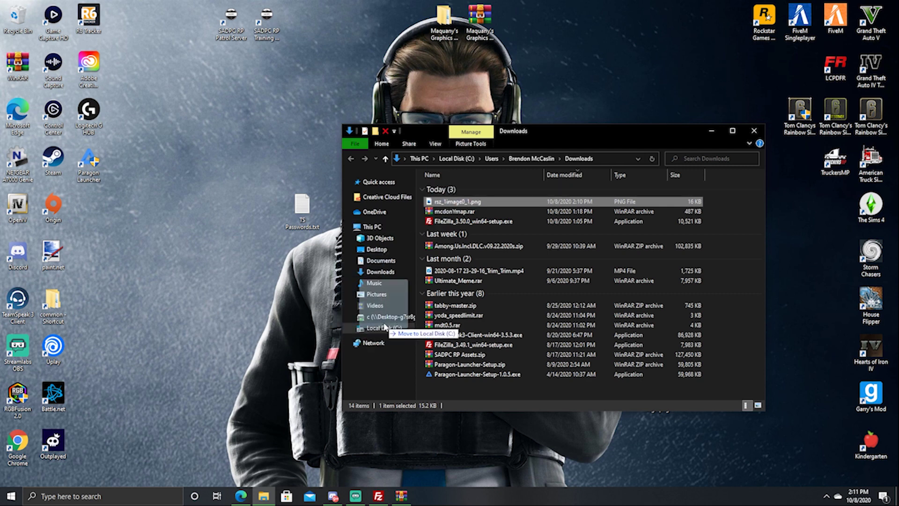
{"action": "left_click_drag", "start_coordinate": [383, 332], "coordinate": [383, 333]}
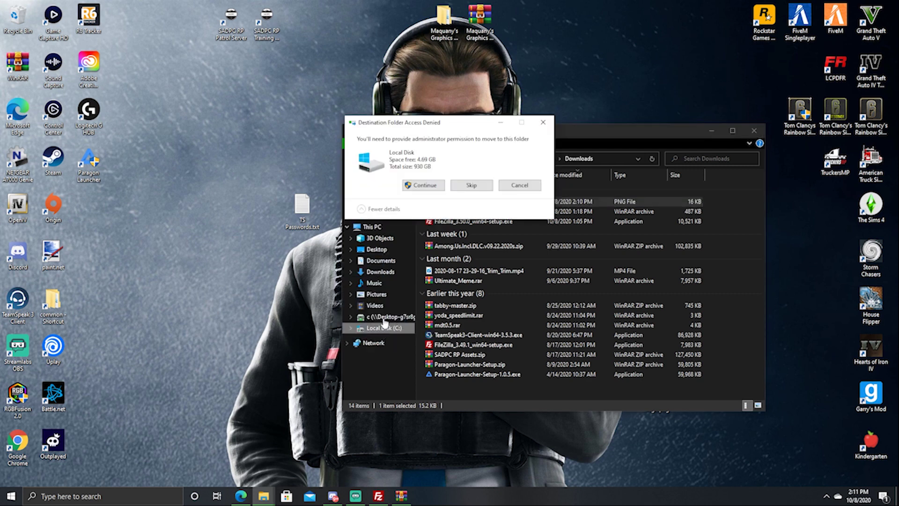
{"action": "left_click", "coordinate": [444, 187]}
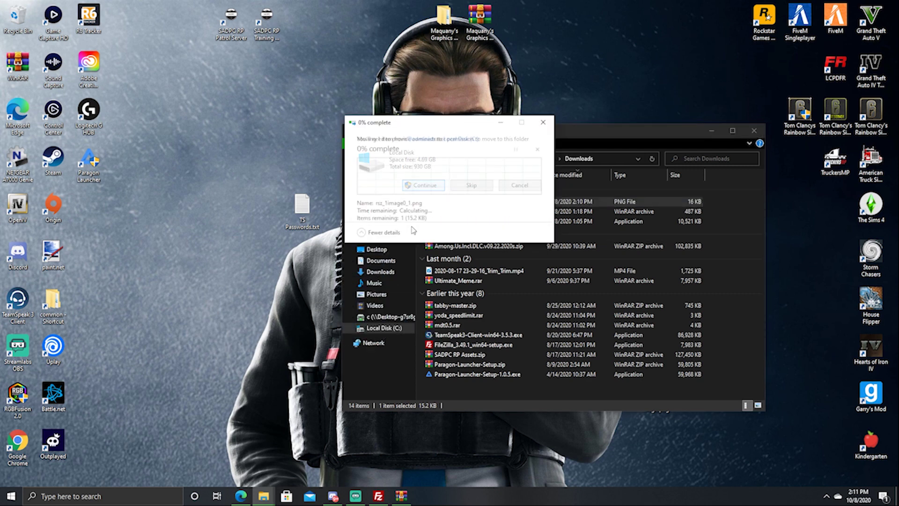
{"action": "left_click", "coordinate": [383, 329]}
{"action": "left_click_drag", "start_coordinate": [457, 316], "coordinate": [463, 208]}
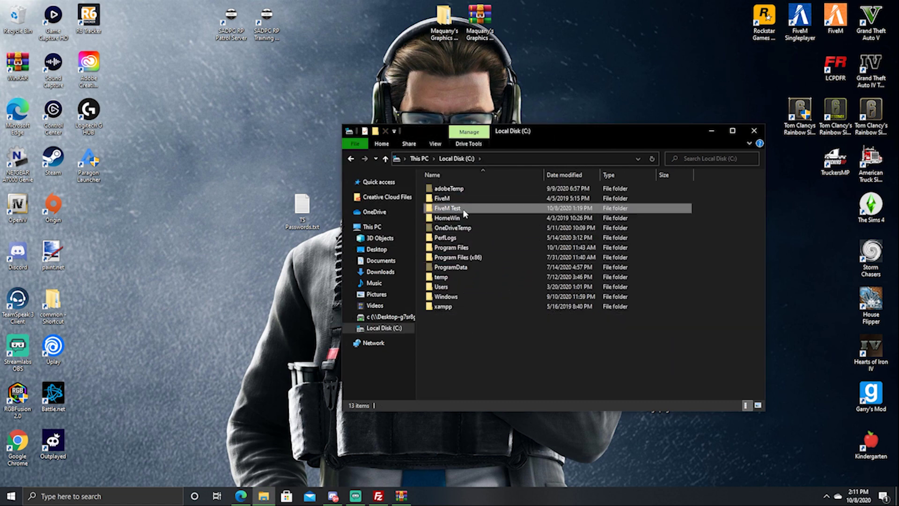
{"action": "left_click", "coordinate": [386, 499]}
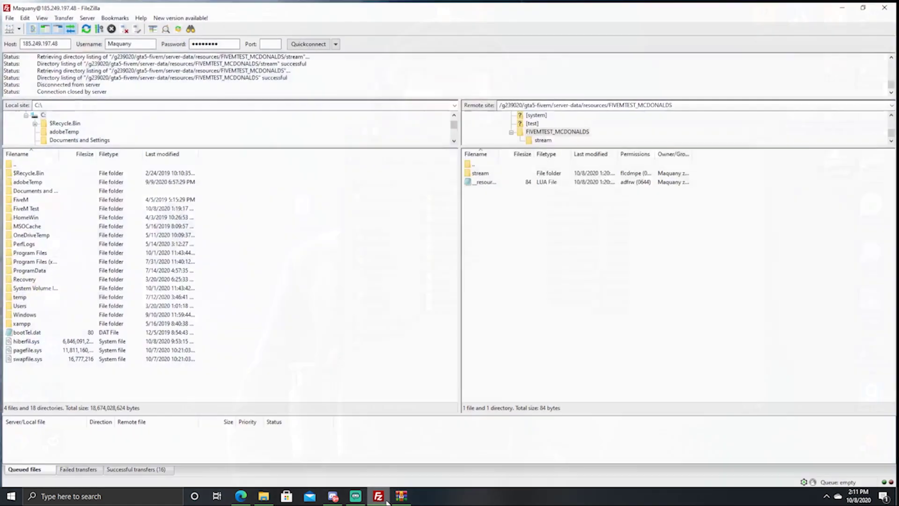
{"action": "key", "text": "Return"}
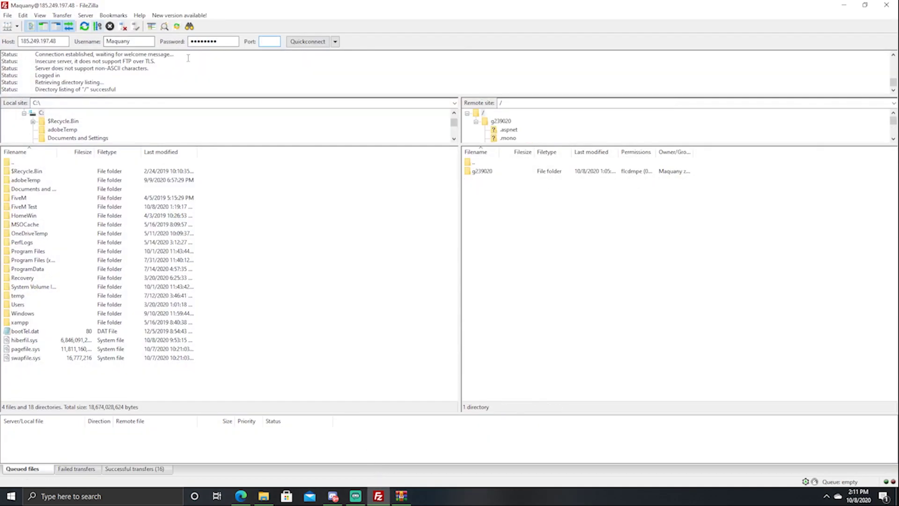
{"action": "left_click", "coordinate": [491, 172]}
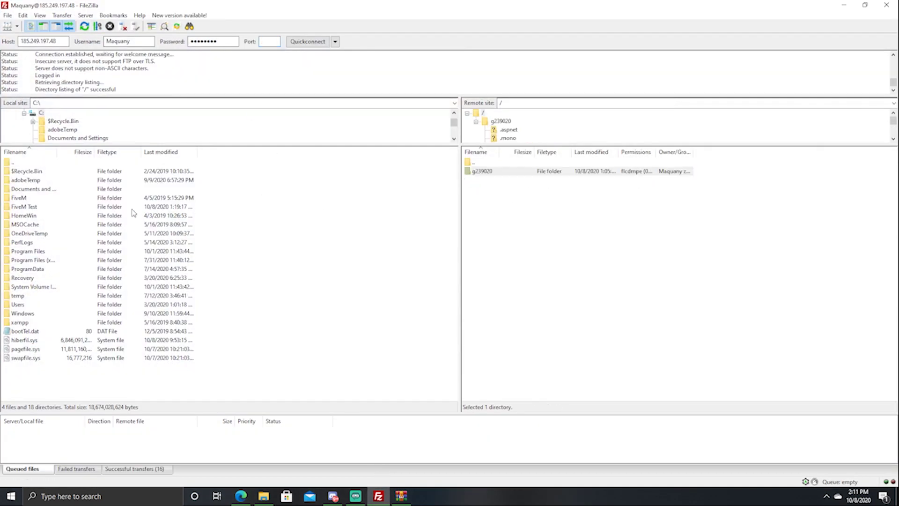
{"action": "left_click", "coordinate": [85, 26]}
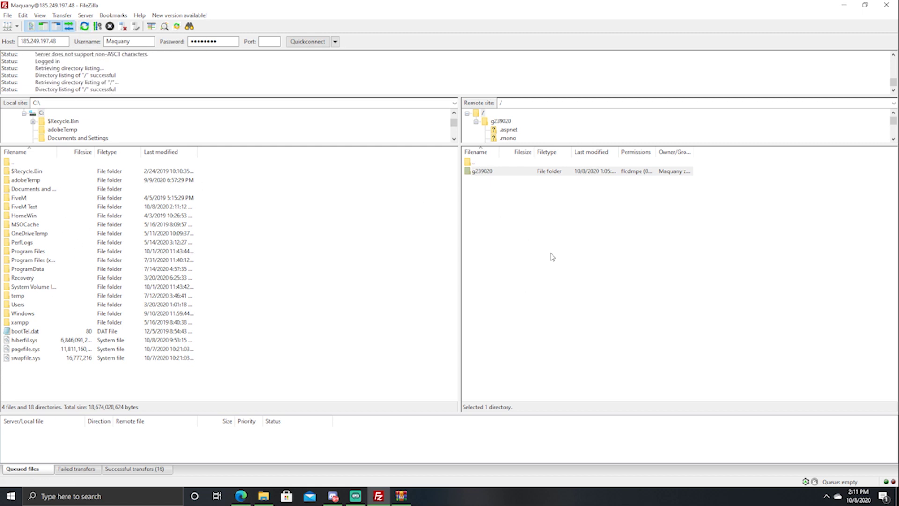
{"action": "double_click", "coordinate": [490, 171]}
{"action": "double_click", "coordinate": [478, 197]}
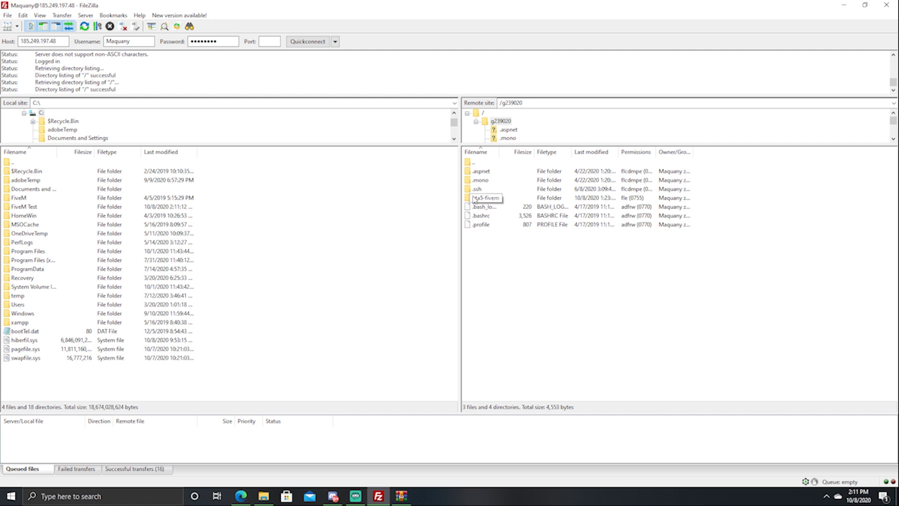
{"action": "double_click", "coordinate": [479, 198]}
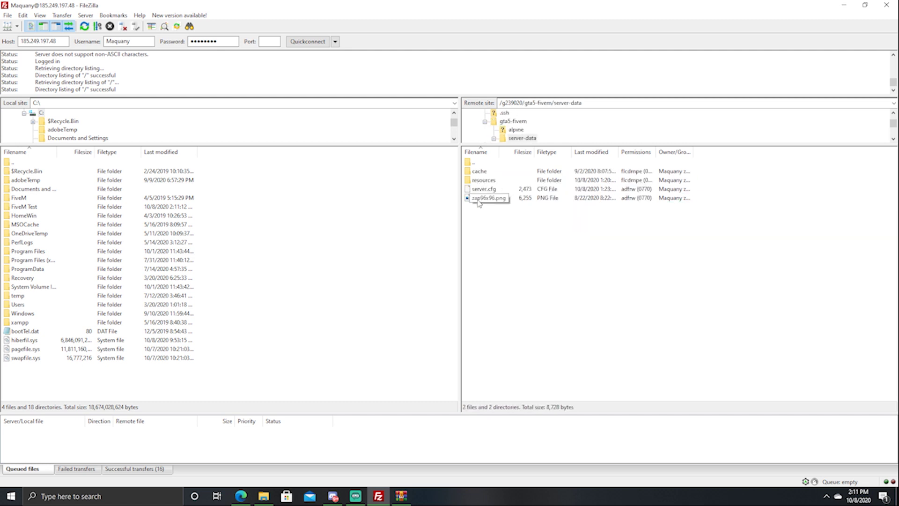
{"action": "right_click", "coordinate": [478, 203]}
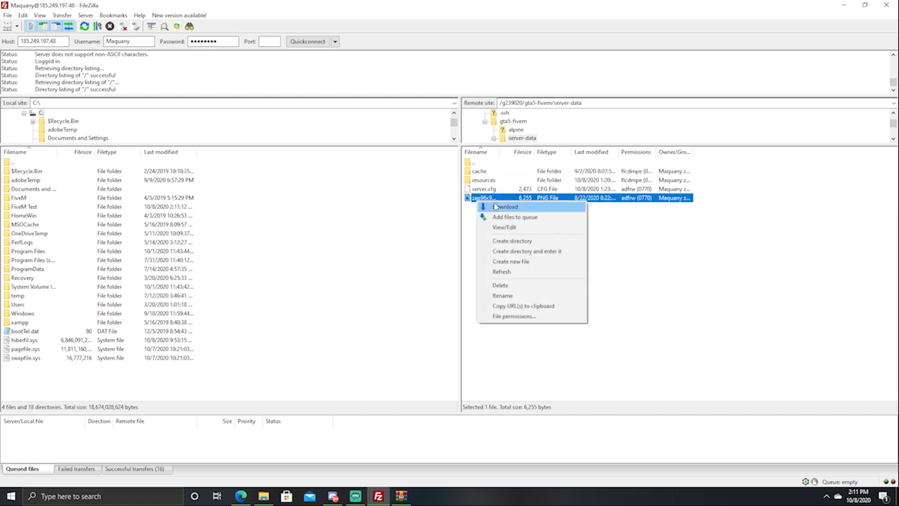
{"action": "left_click", "coordinate": [512, 230]}
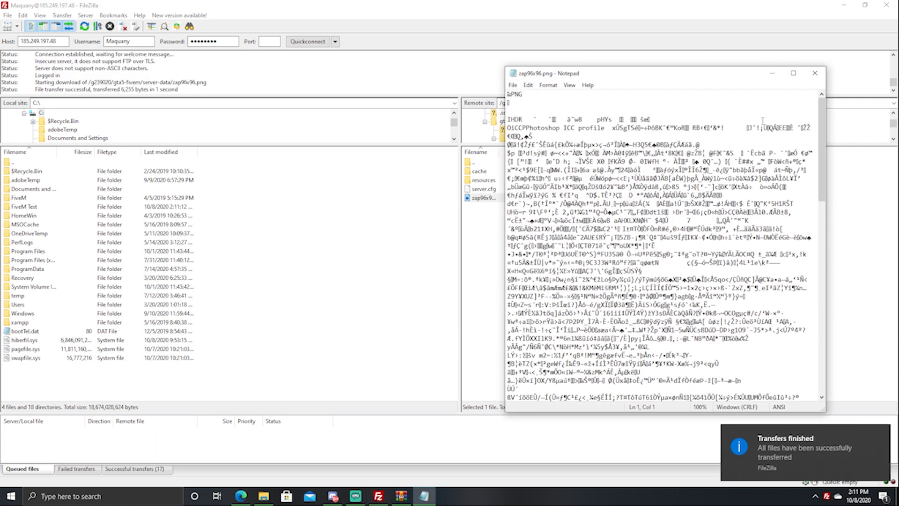
{"action": "scroll", "coordinate": [806, 103], "scroll_direction": "down", "scroll_amount": 1}
{"action": "scroll", "coordinate": [780, 111], "scroll_direction": "down", "scroll_amount": 5}
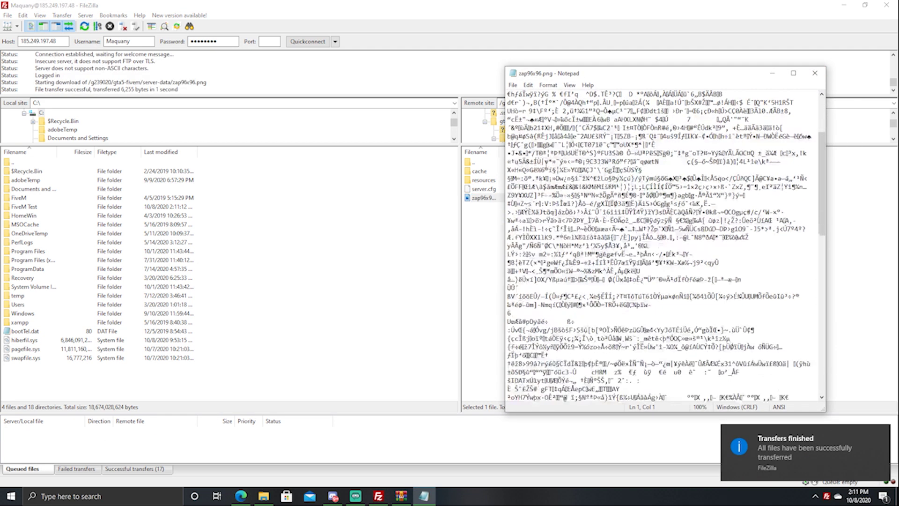
{"action": "scroll", "coordinate": [779, 112], "scroll_direction": "up", "scroll_amount": 5}
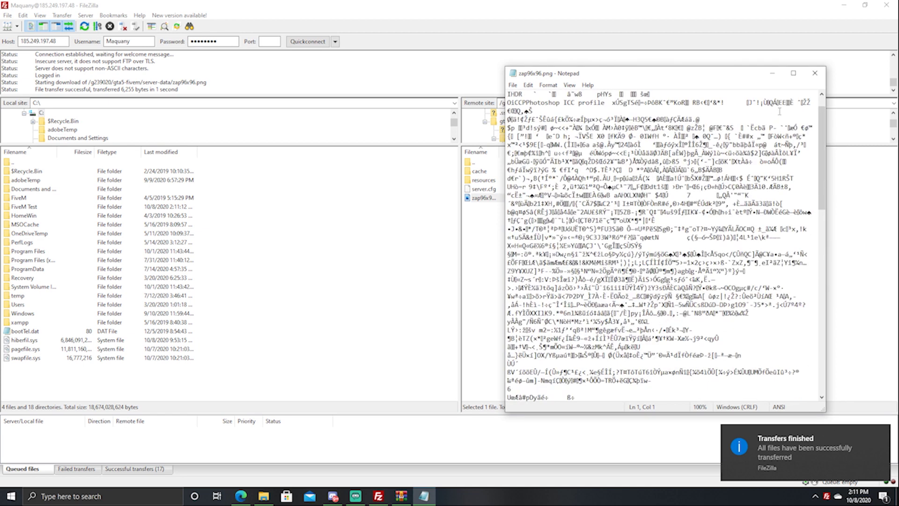
{"action": "left_click", "coordinate": [814, 73]}
{"action": "left_click", "coordinate": [483, 198]}
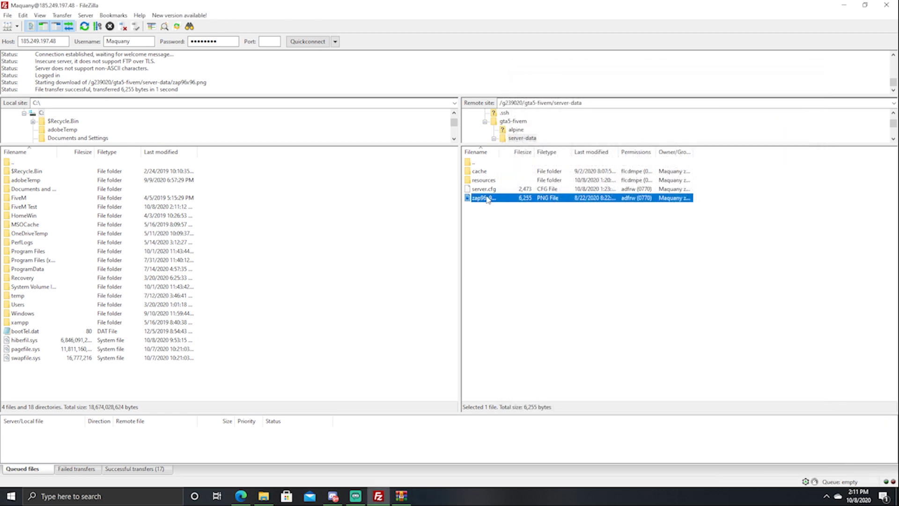
Step: Rename the local rsz_1image0_1.png in FiveM Test to FatassMike in FileZilla
{"action": "key", "text": "Escape"}
{"action": "double_click", "coordinate": [30, 206]}
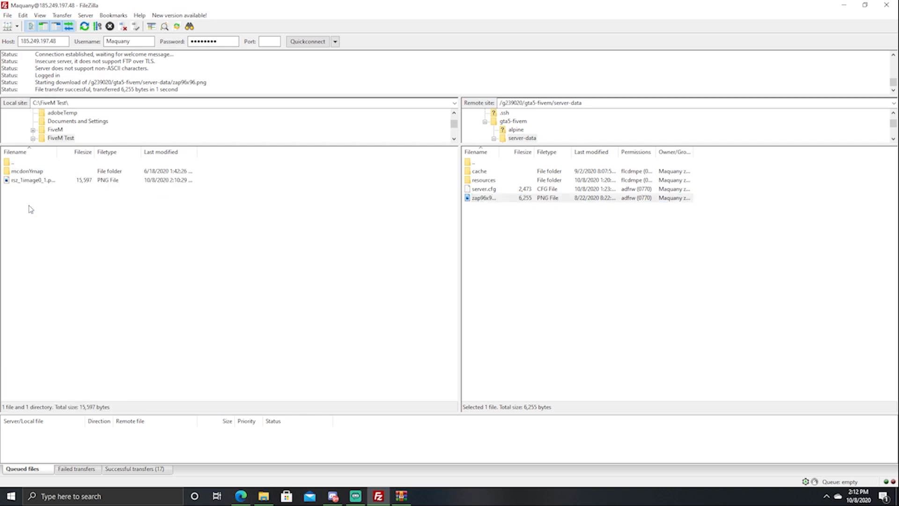
{"action": "right_click", "coordinate": [38, 180]}
{"action": "left_click", "coordinate": [63, 276]}
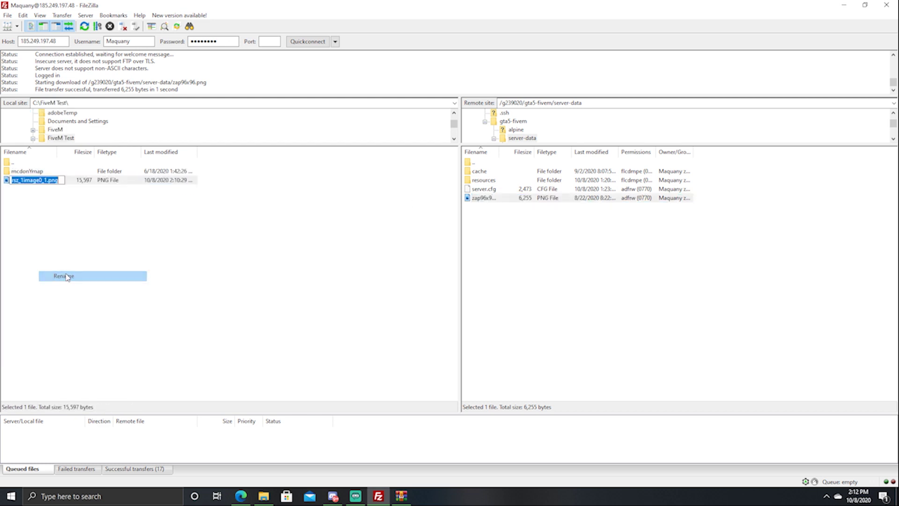
{"action": "type", "text": "Five"}
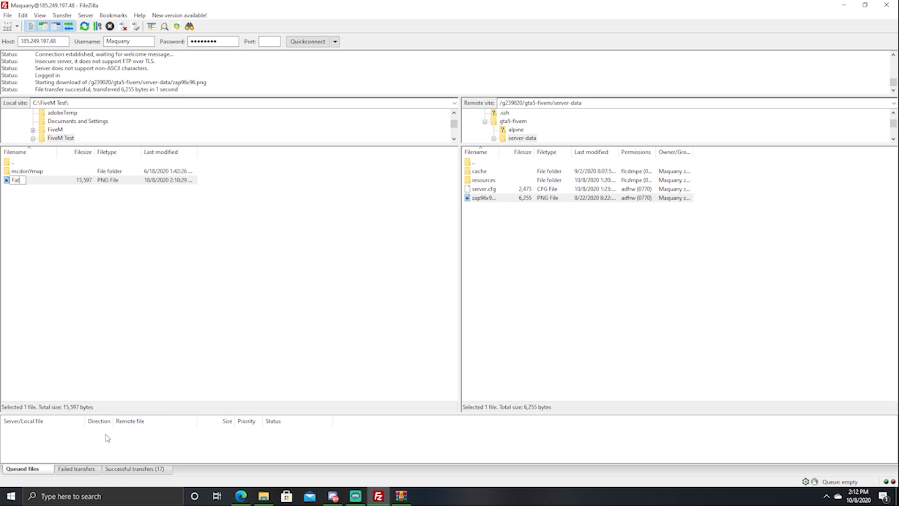
{"action": "type", "text": "ssMike"}
{"action": "key", "text": "Return"}
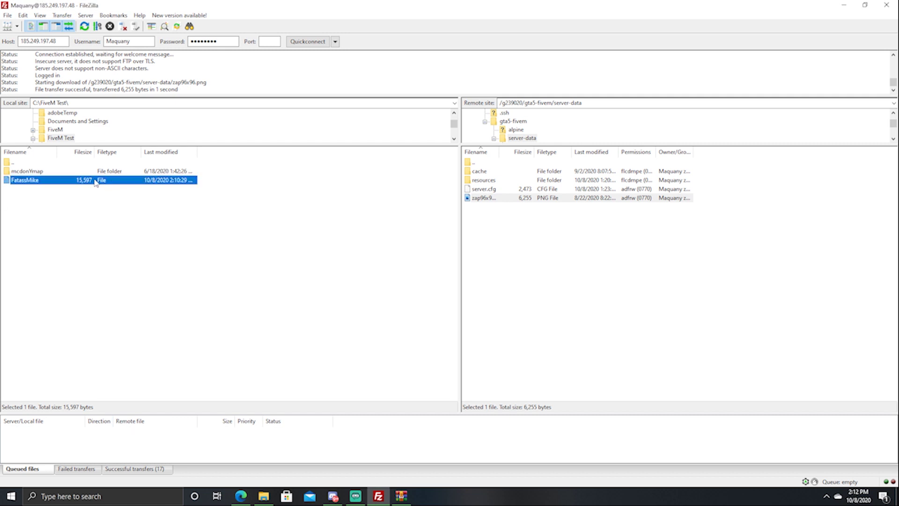
{"action": "left_click", "coordinate": [264, 496]}
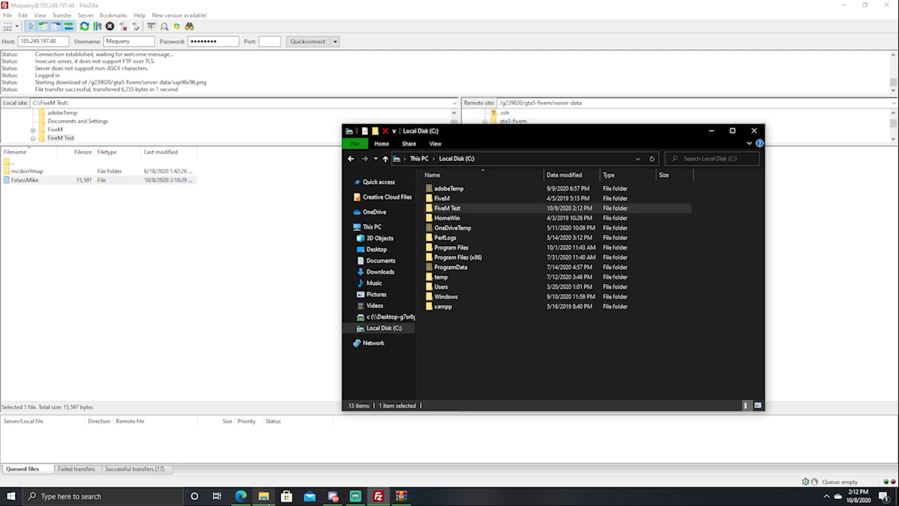
Step: Try opening the extensionless image, then rename it again in FileZilla's local pane
{"action": "double_click", "coordinate": [452, 209]}
{"action": "double_click", "coordinate": [452, 198]}
{"action": "left_click", "coordinate": [583, 296]}
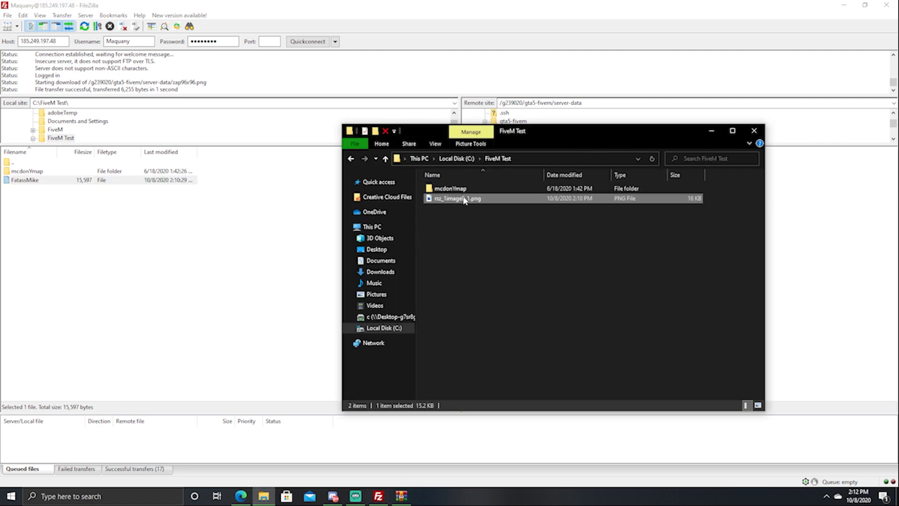
{"action": "left_click", "coordinate": [143, 222]}
{"action": "left_click", "coordinate": [84, 26]}
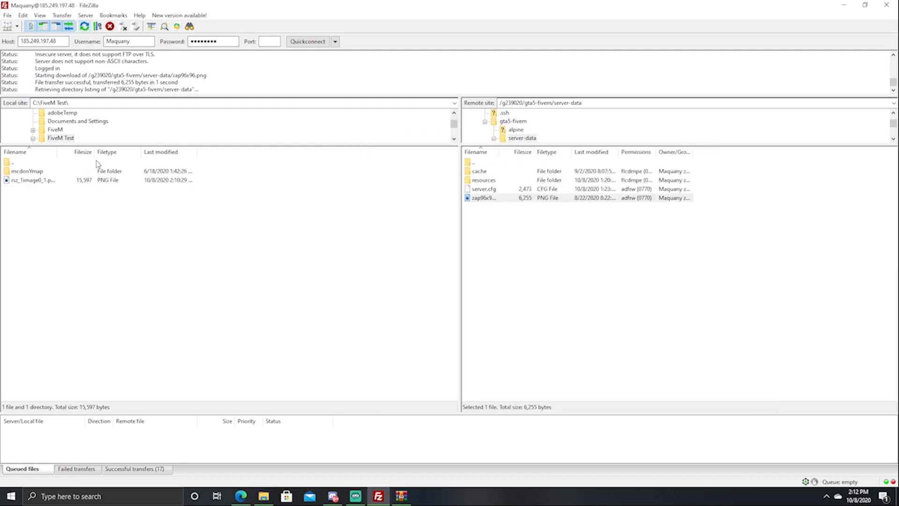
{"action": "right_click", "coordinate": [41, 180]}
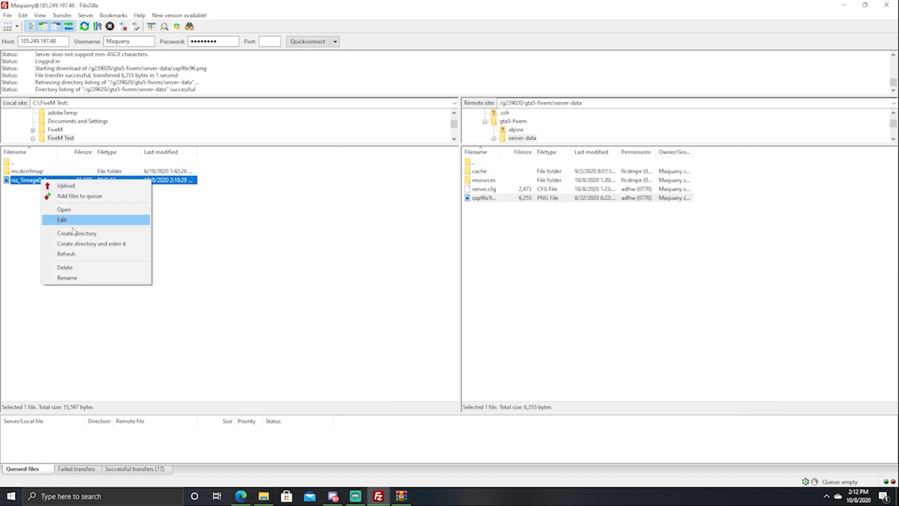
{"action": "left_click", "coordinate": [75, 277]}
{"action": "type", "text": "FatassMike"}
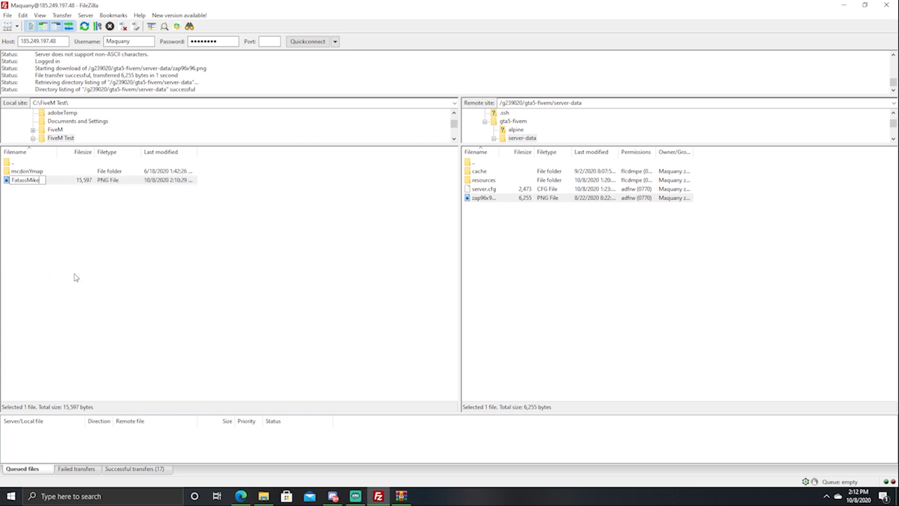
{"action": "key", "text": "Return"}
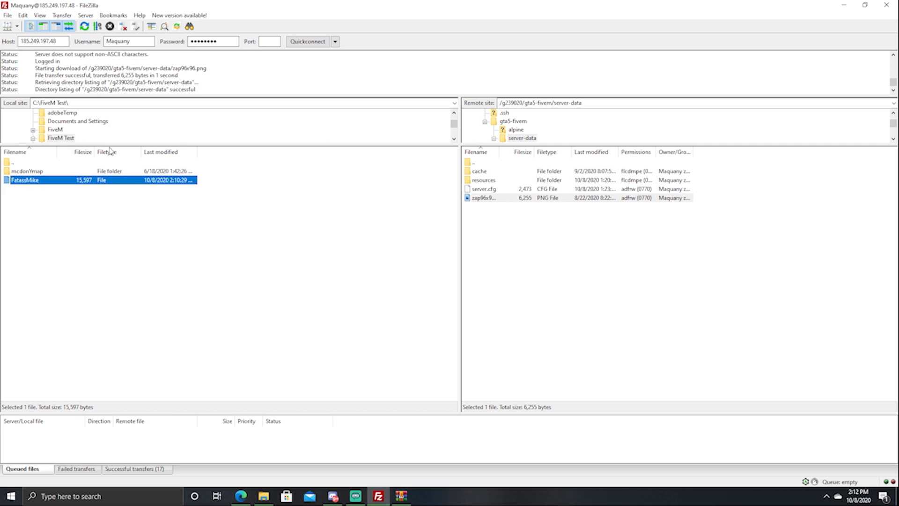
Step: Rename the image to FatassMike.png in File Explorer's FiveM Test folder
{"action": "left_click", "coordinate": [263, 496]}
{"action": "right_click", "coordinate": [464, 199]}
{"action": "left_click", "coordinate": [491, 466]}
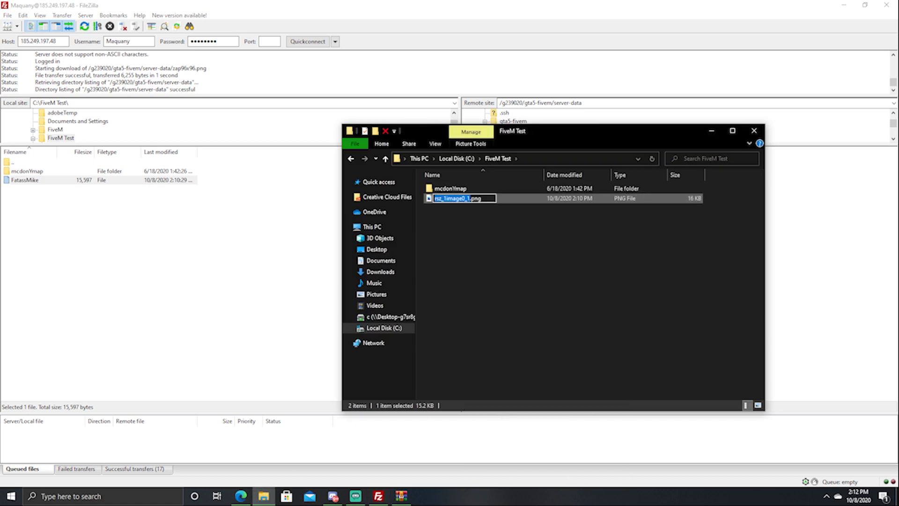
{"action": "type", "text": "Fat"}
{"action": "type", "text": "ass"}
{"action": "type", "text": "Mike"}
{"action": "key", "text": "Return"}
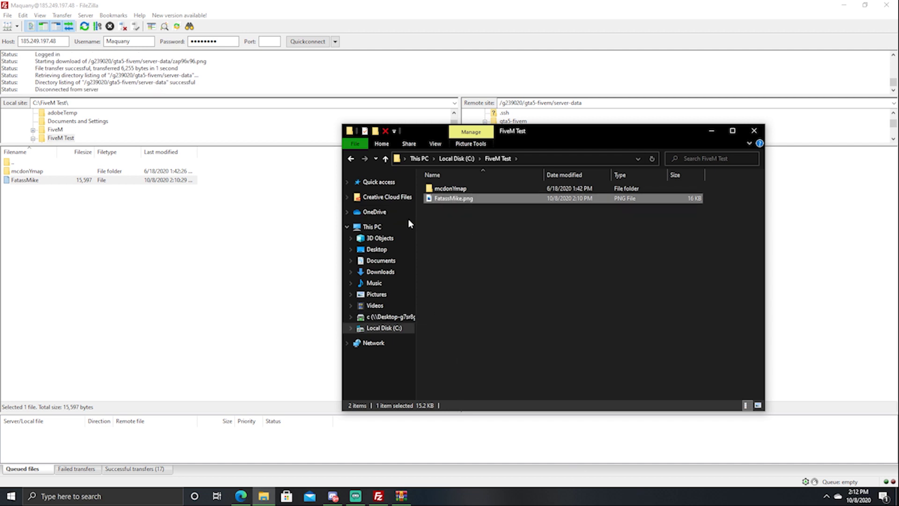
Step: Upload FatassMike.png (15,597 bytes) to server-data and delete zap96x96.png from the server
{"action": "left_click", "coordinate": [60, 164]}
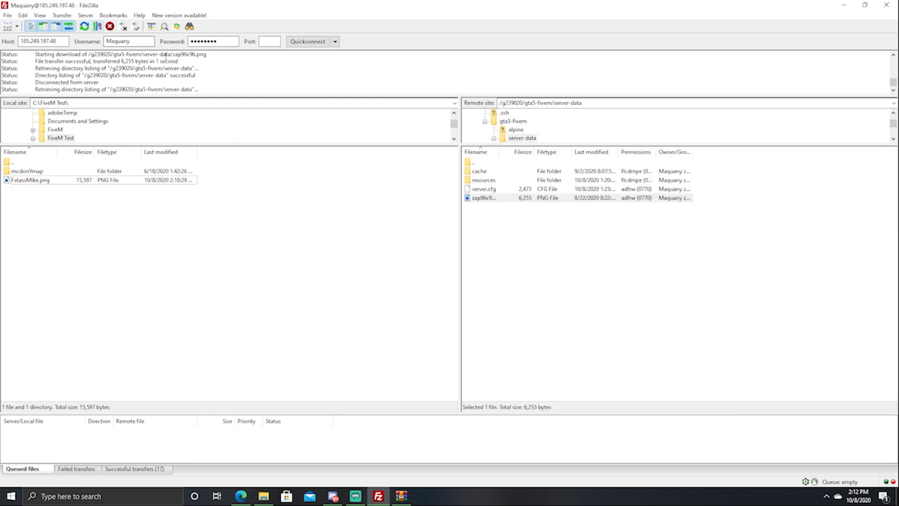
{"action": "left_click_drag", "start_coordinate": [47, 180], "coordinate": [560, 255]}
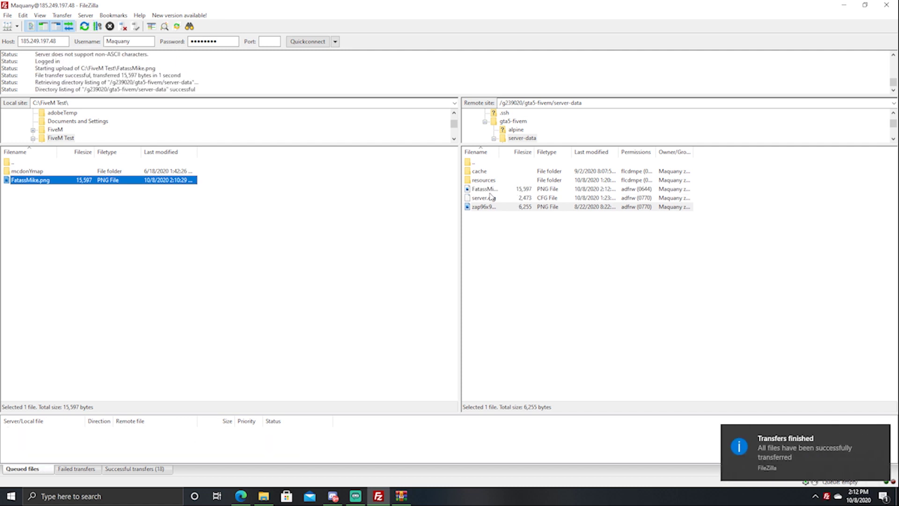
{"action": "right_click", "coordinate": [482, 207]}
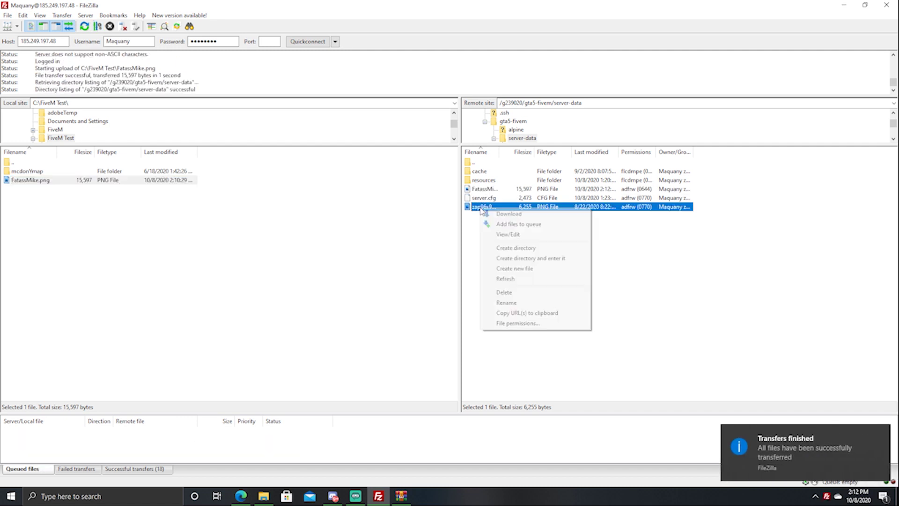
{"action": "left_click", "coordinate": [506, 293]}
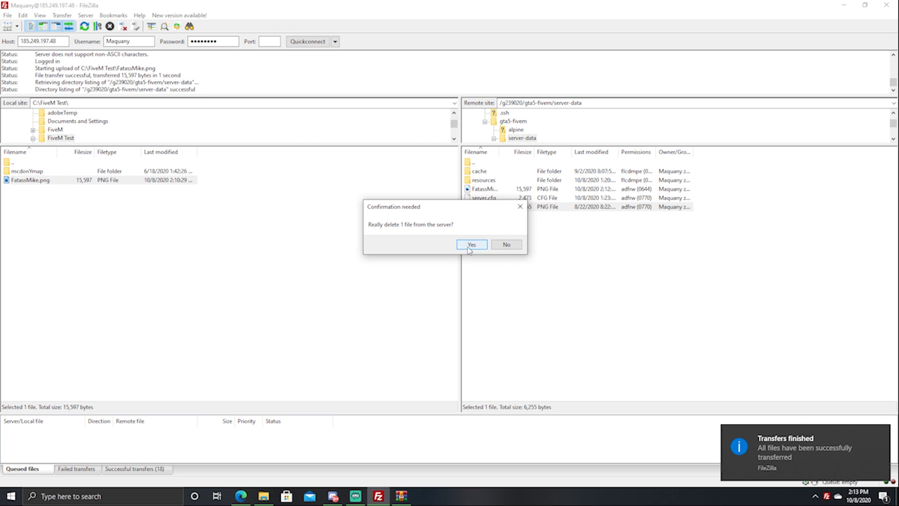
{"action": "left_click", "coordinate": [470, 245]}
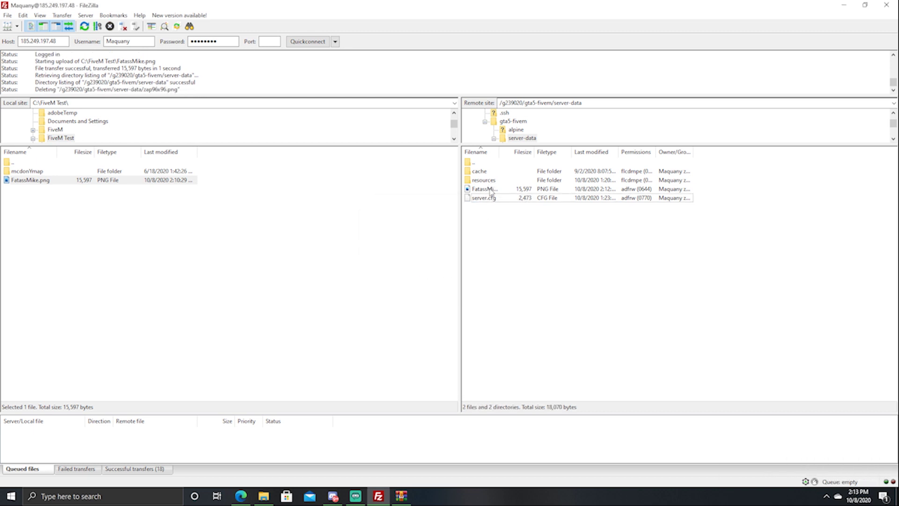
{"action": "left_click", "coordinate": [491, 190]}
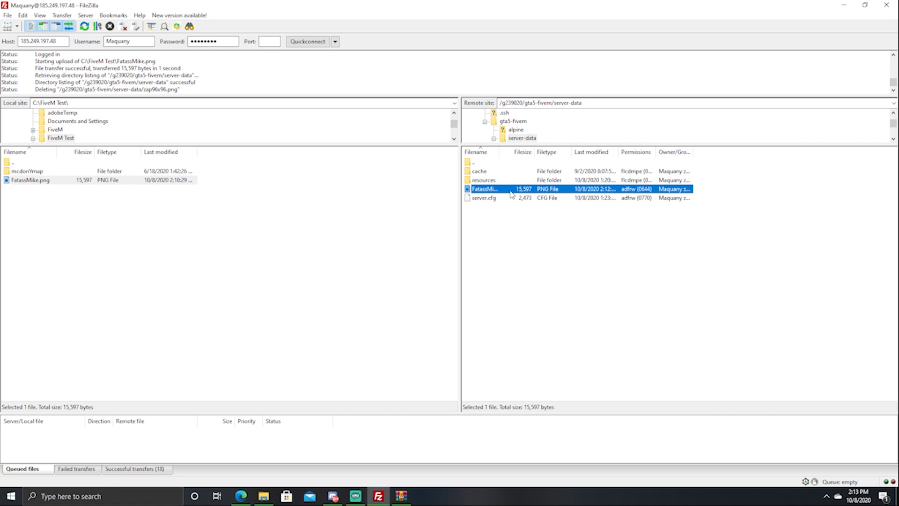
Step: Open the remote server.cfg for editing in Notepad
{"action": "right_click", "coordinate": [477, 202]}
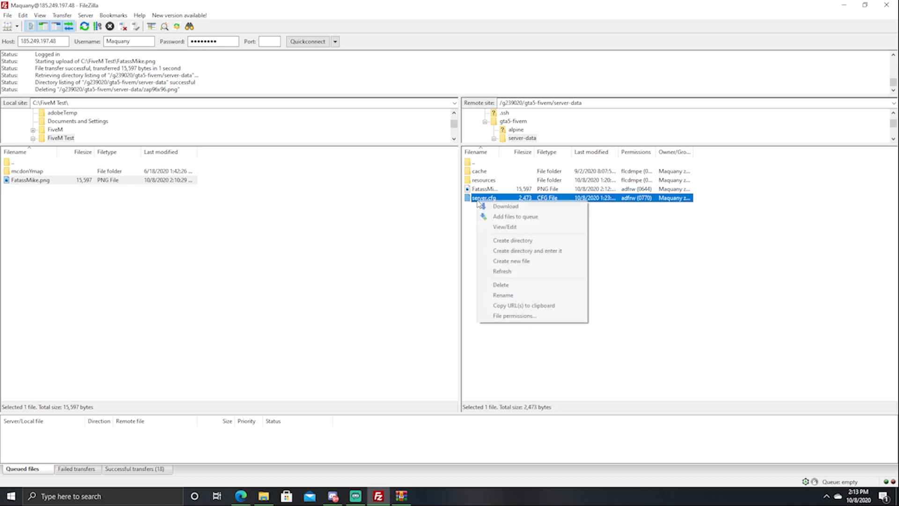
{"action": "left_click", "coordinate": [503, 227]}
{"action": "left_click", "coordinate": [615, 284]}
{"action": "left_click", "coordinate": [679, 305]}
Step: Replace zap96x96 with FatassMike on the load_server_icon line
{"action": "scroll", "coordinate": [621, 198], "scroll_direction": "down", "scroll_amount": 6}
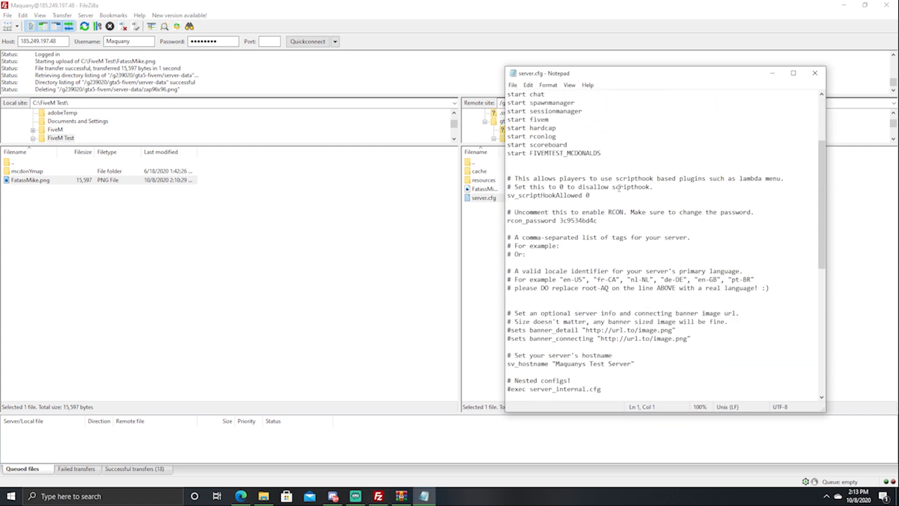
{"action": "scroll", "coordinate": [619, 186], "scroll_direction": "down", "scroll_amount": 1}
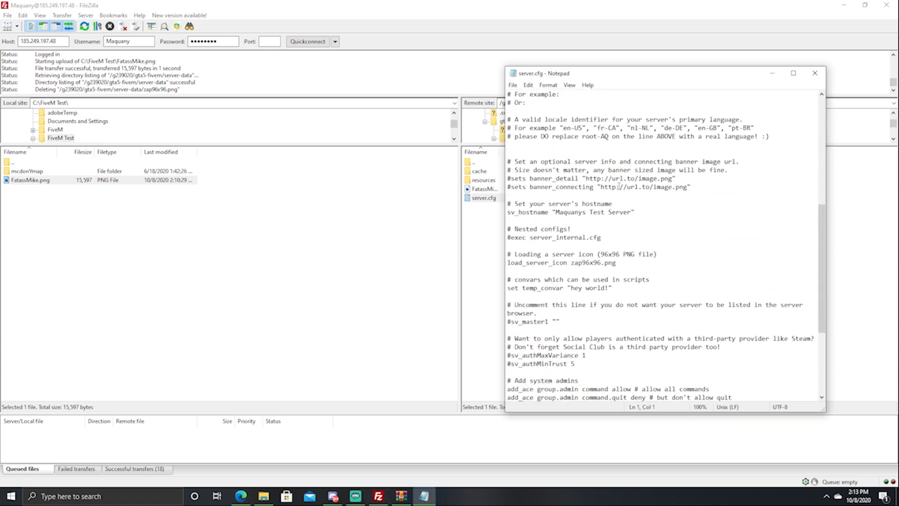
{"action": "scroll", "coordinate": [619, 186], "scroll_direction": "down", "scroll_amount": 2}
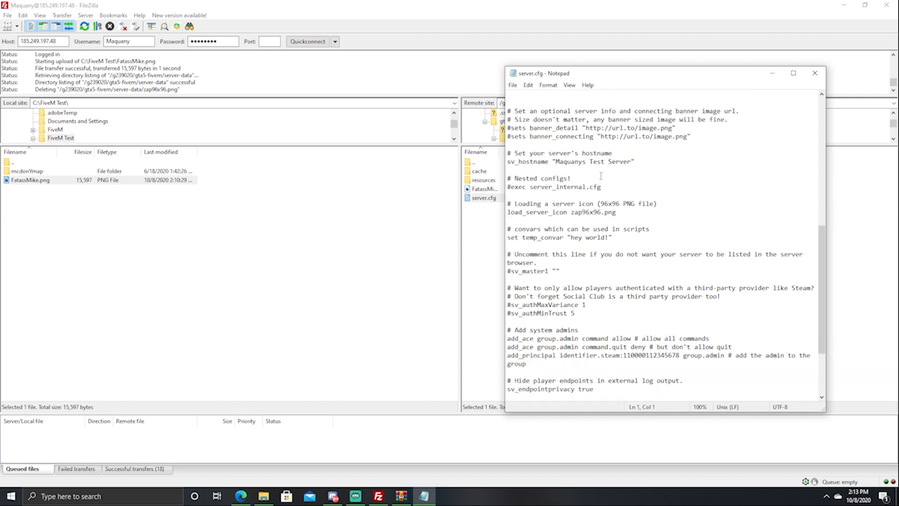
{"action": "scroll", "coordinate": [583, 202], "scroll_direction": "down", "scroll_amount": 1}
{"action": "left_click_drag", "start_coordinate": [517, 179], "coordinate": [656, 177]}
{"action": "left_click", "coordinate": [628, 178]}
{"action": "left_click", "coordinate": [654, 179]}
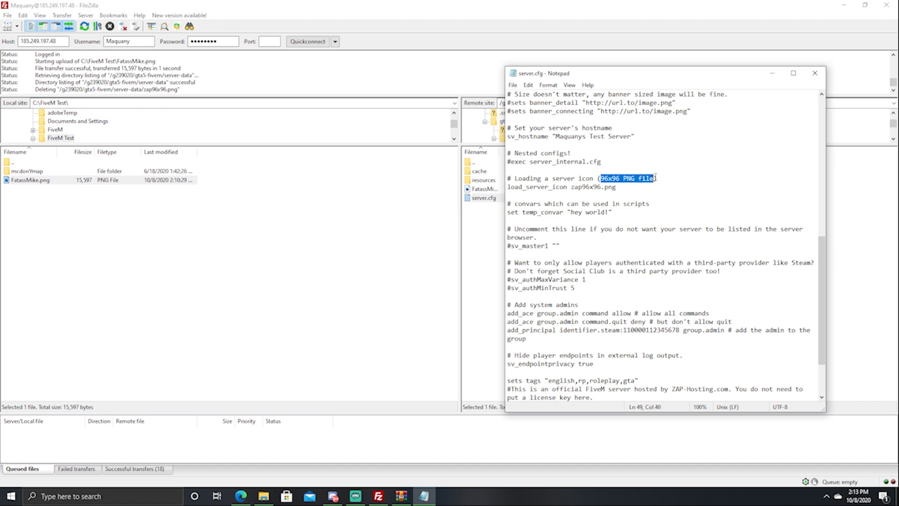
{"action": "left_click", "coordinate": [571, 193]}
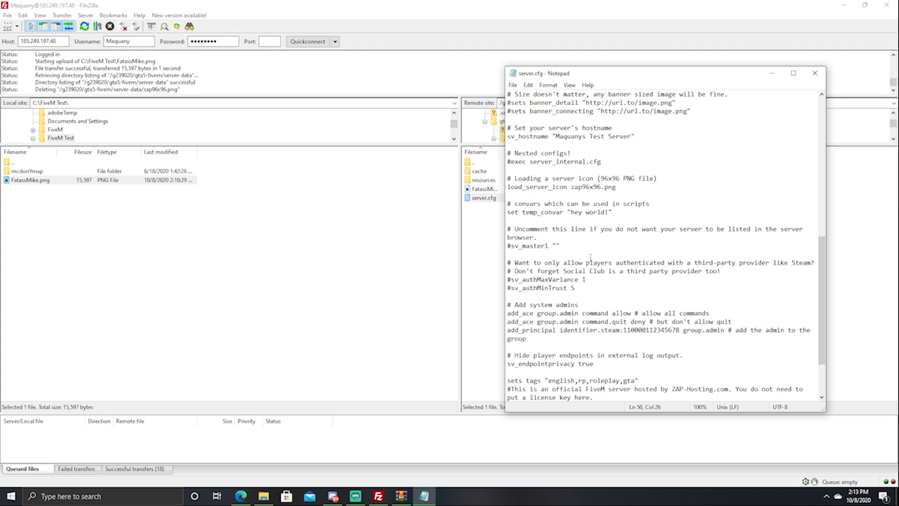
{"action": "key", "text": "BackSpace"}
{"action": "key", "text": "BackSpace"}
{"action": "key", "text": "BackSpace"}
{"action": "key", "text": "BackSpace"}
{"action": "key", "text": "BackSpace"}
{"action": "key", "text": "BackSpace"}
{"action": "key", "text": "BackSpace"}
{"action": "key", "text": "BackSpace"}
{"action": "type", "text": "FatassMike"}
Step: Save server.cfg, close Notepad, and upload the changed file to server-data
{"action": "left_click", "coordinate": [513, 85]}
{"action": "left_click", "coordinate": [524, 128]}
{"action": "left_click", "coordinate": [814, 73]}
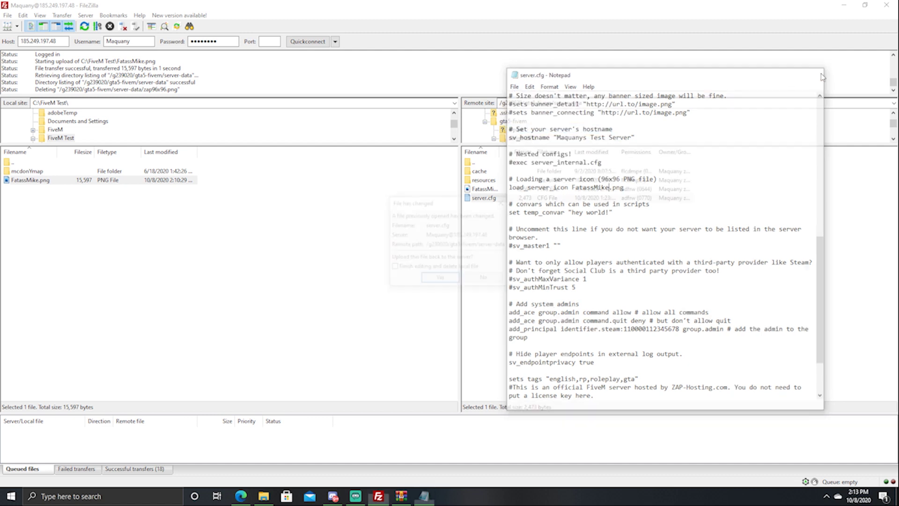
{"action": "left_click", "coordinate": [448, 280]}
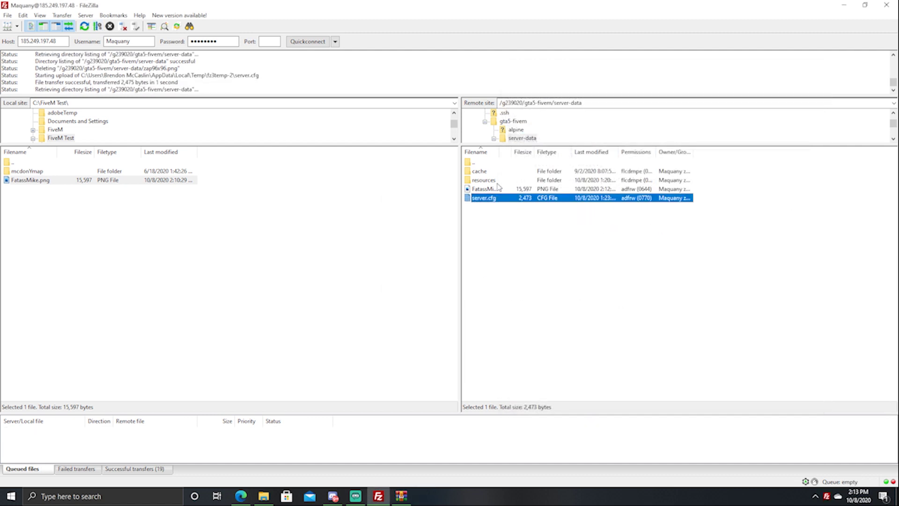
Step: Start the game server from the ZAP-Hosting control page in Edge, then launch FiveM
{"action": "key", "text": "super+d"}
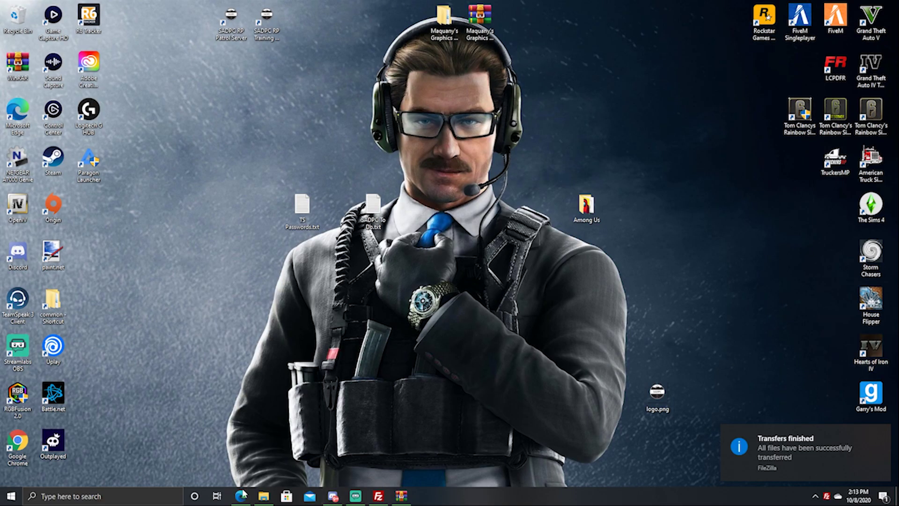
{"action": "left_click", "coordinate": [241, 496]}
{"action": "left_click", "coordinate": [59, 10]}
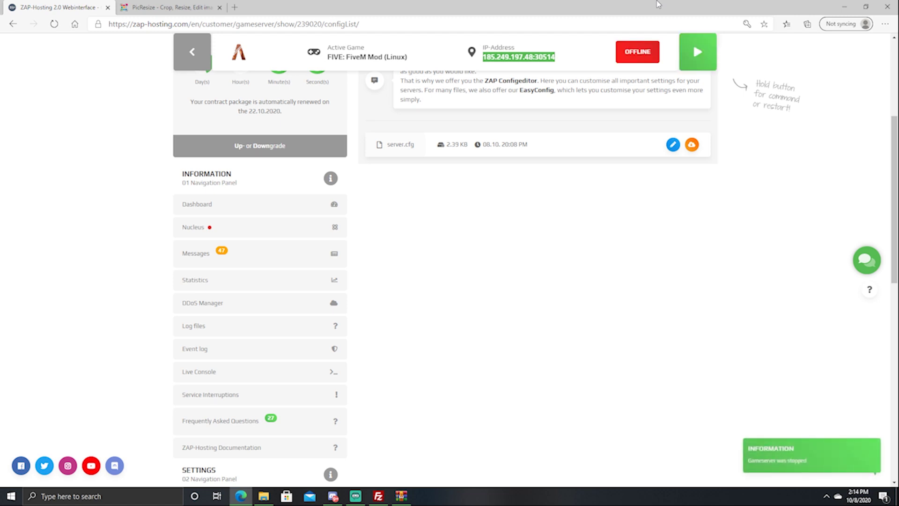
{"action": "left_click", "coordinate": [697, 52]}
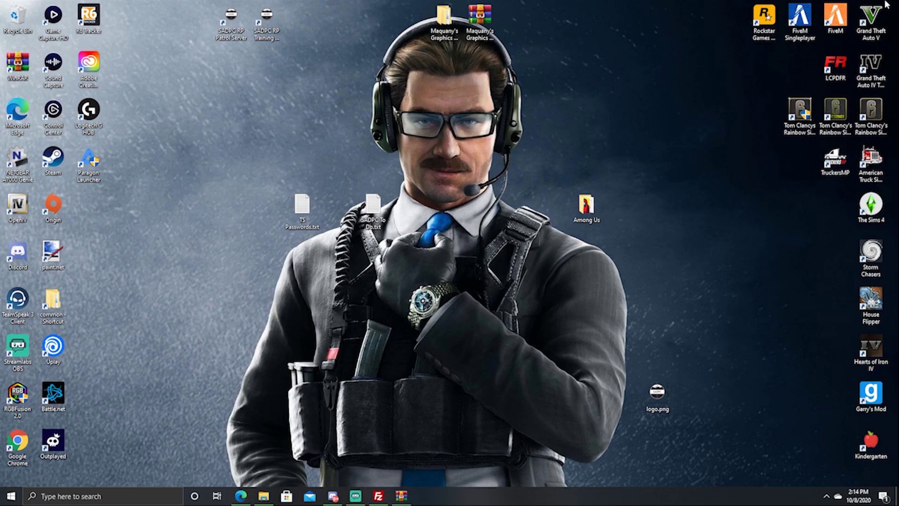
{"action": "double_click", "coordinate": [835, 18]}
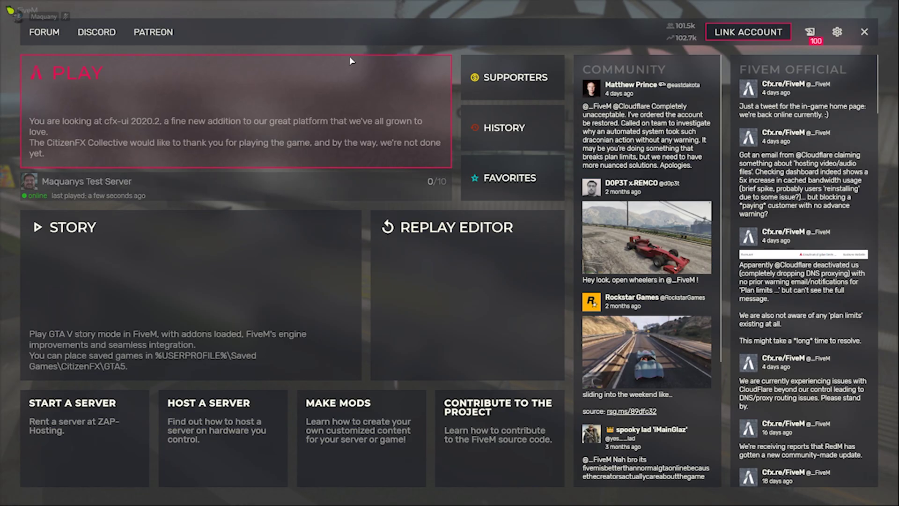
Step: Open FiveM's server browser to look up the test server 185.249.197.48:30514
{"action": "left_click", "coordinate": [144, 139]}
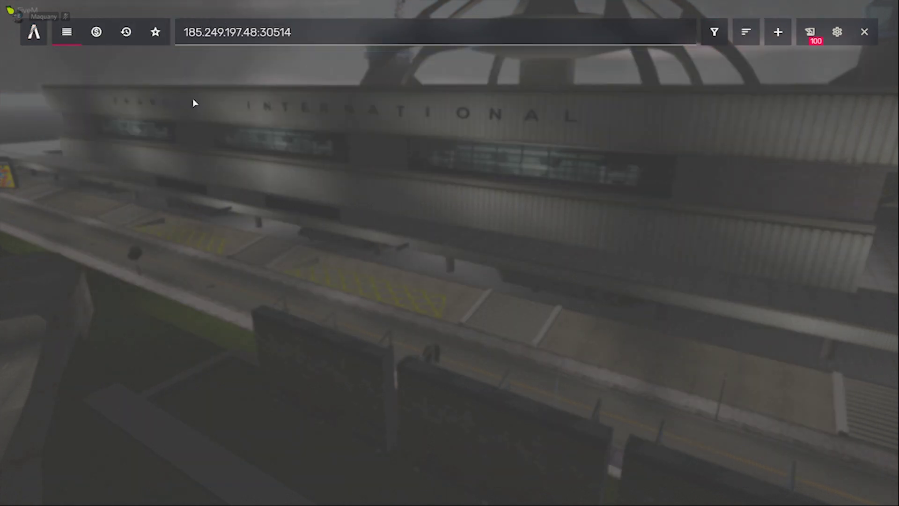